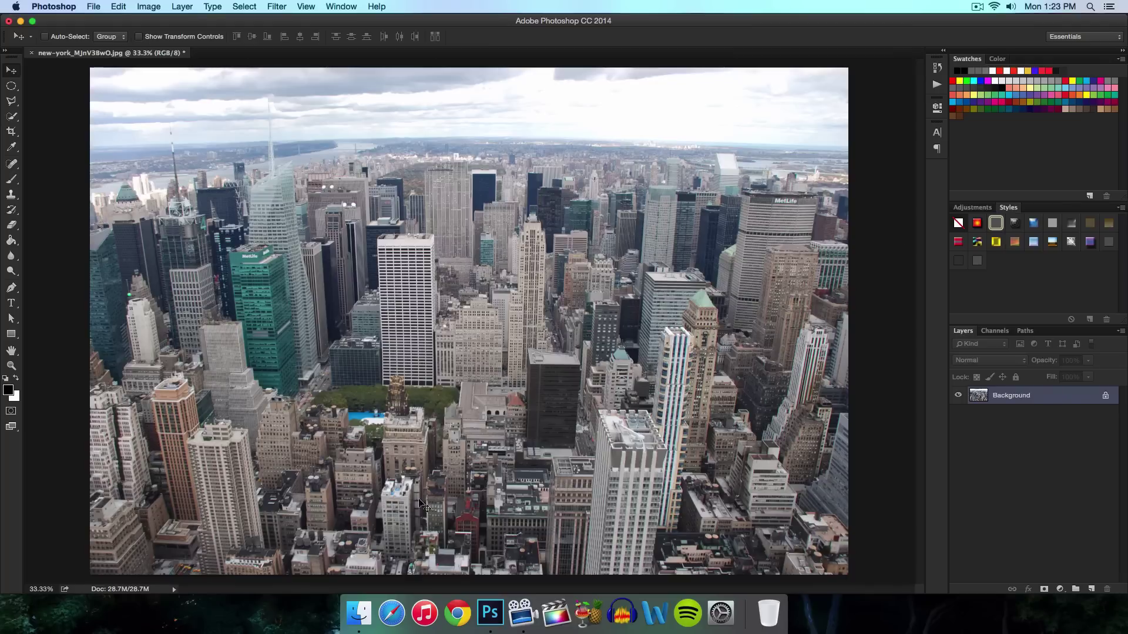
- Show the Instant Hipster actions file in a repositioned Finder window, then return to Photoshop
click(359, 614)
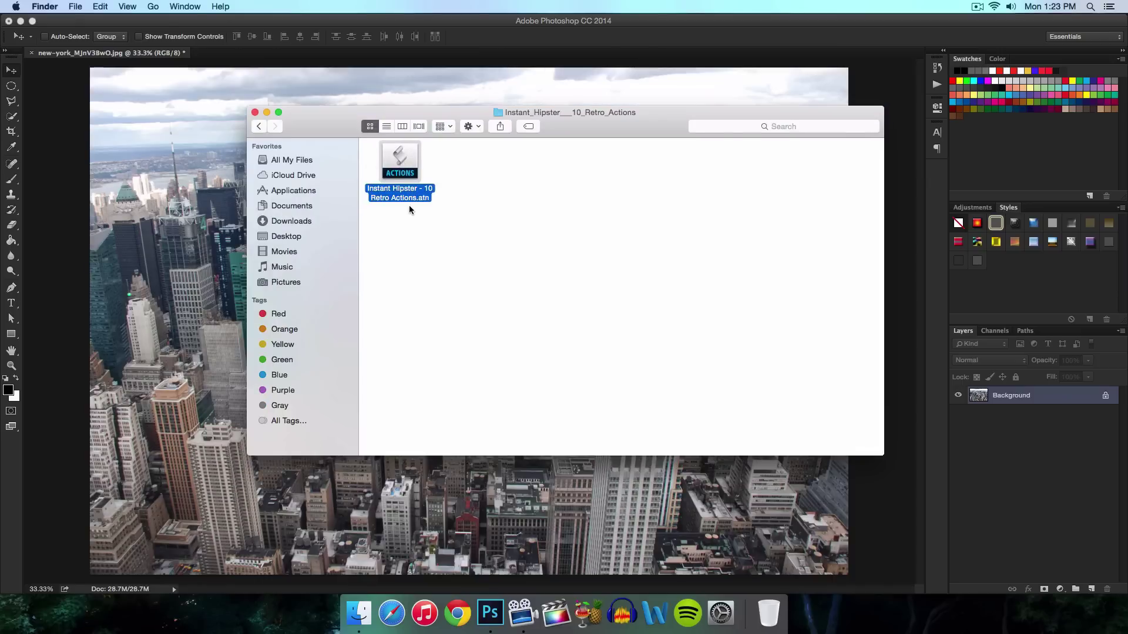
drag(318, 127, 338, 175)
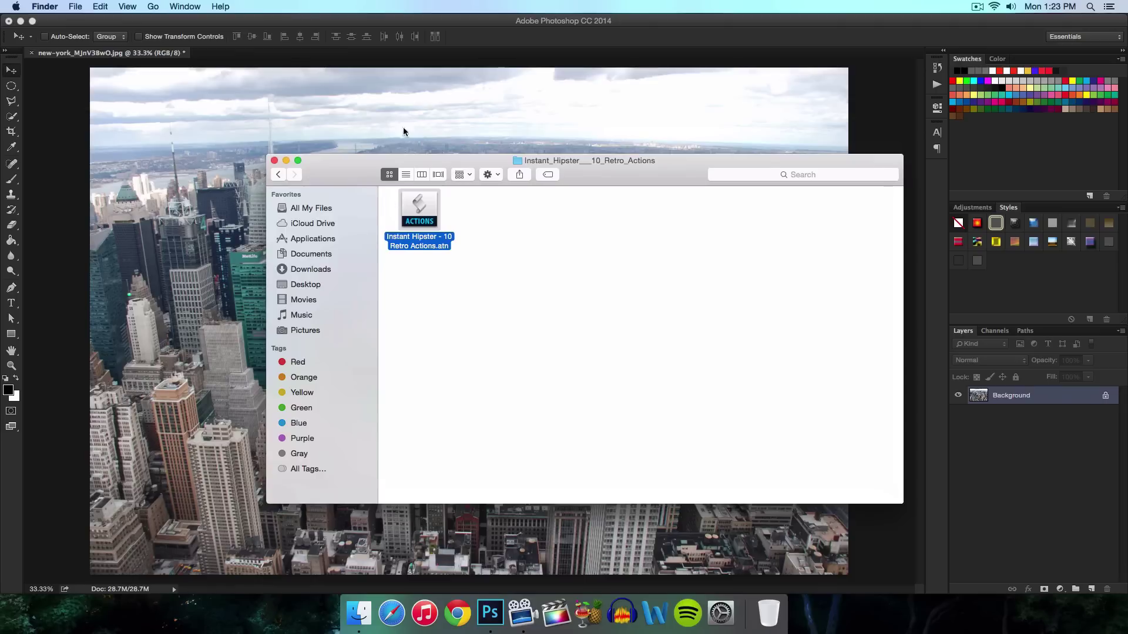
click(614, 126)
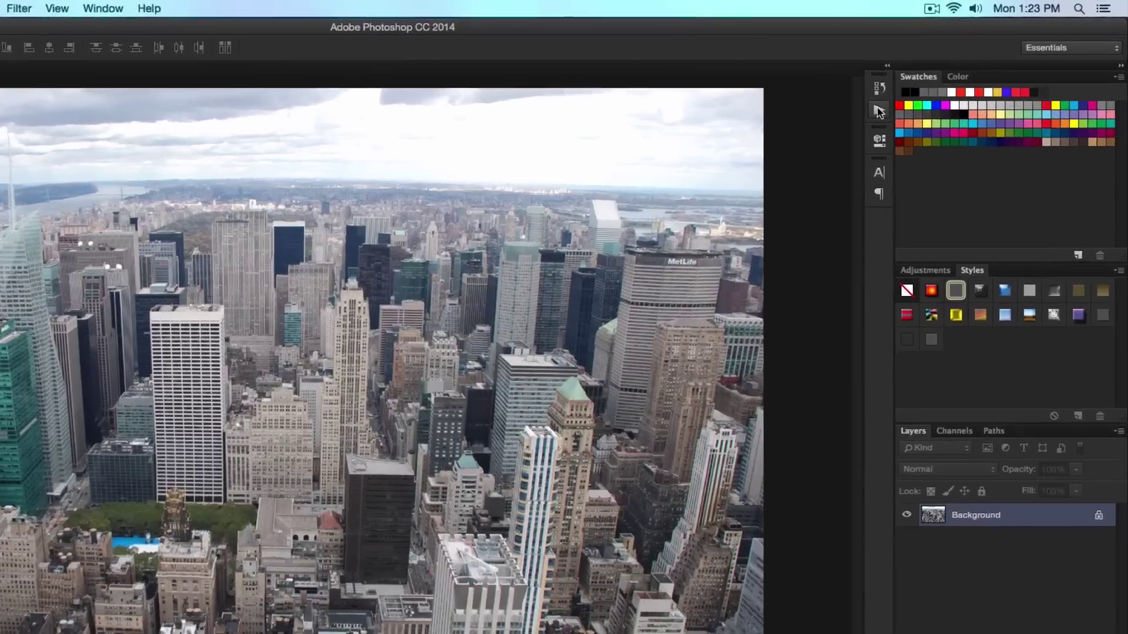
- Bring up the Actions panel, compare it with History, and expand the Default Actions set
click(934, 85)
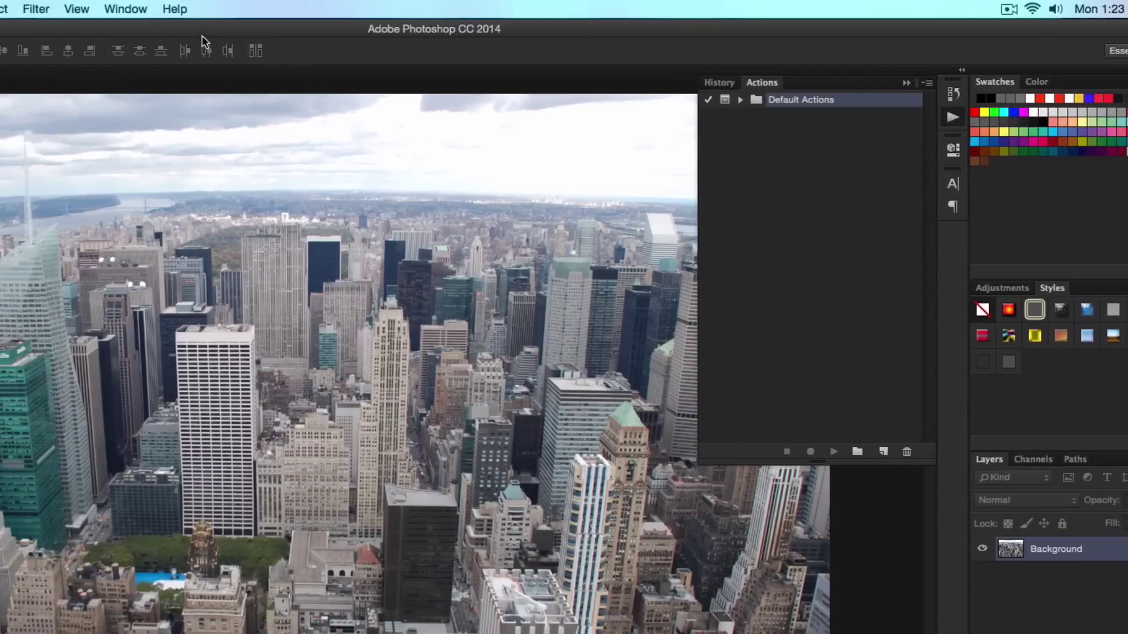
click(126, 9)
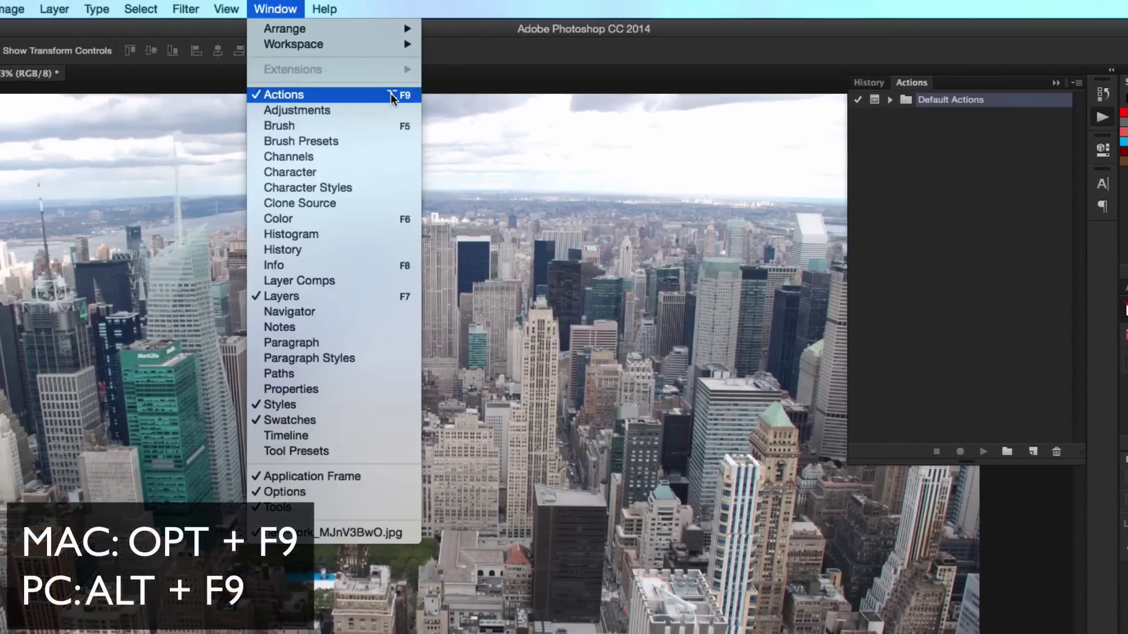
click(952, 115)
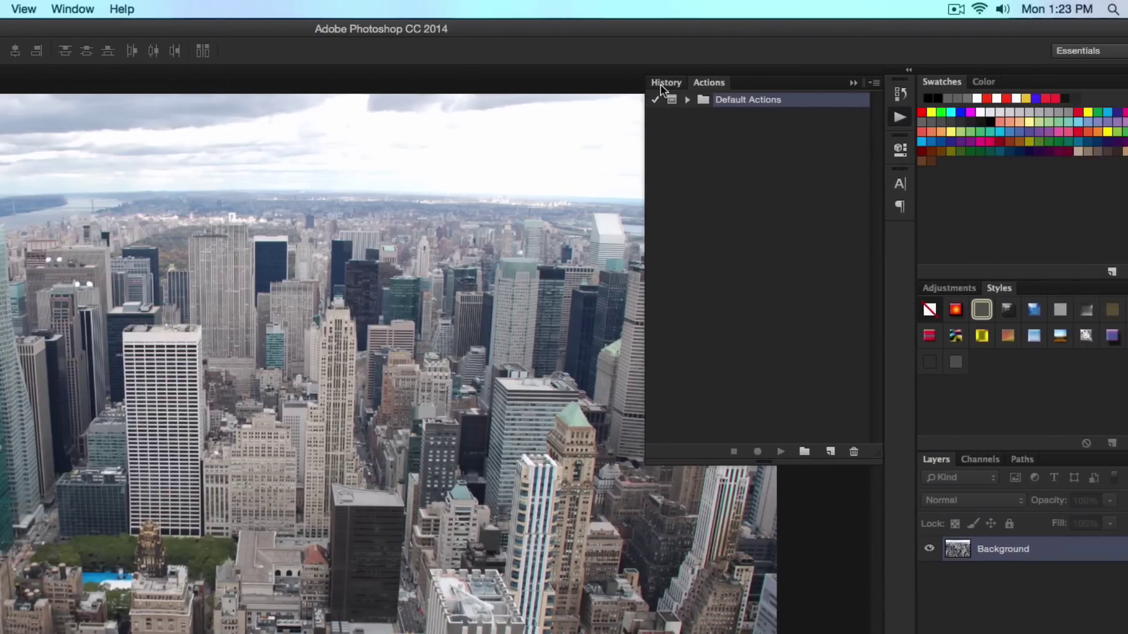
click(661, 84)
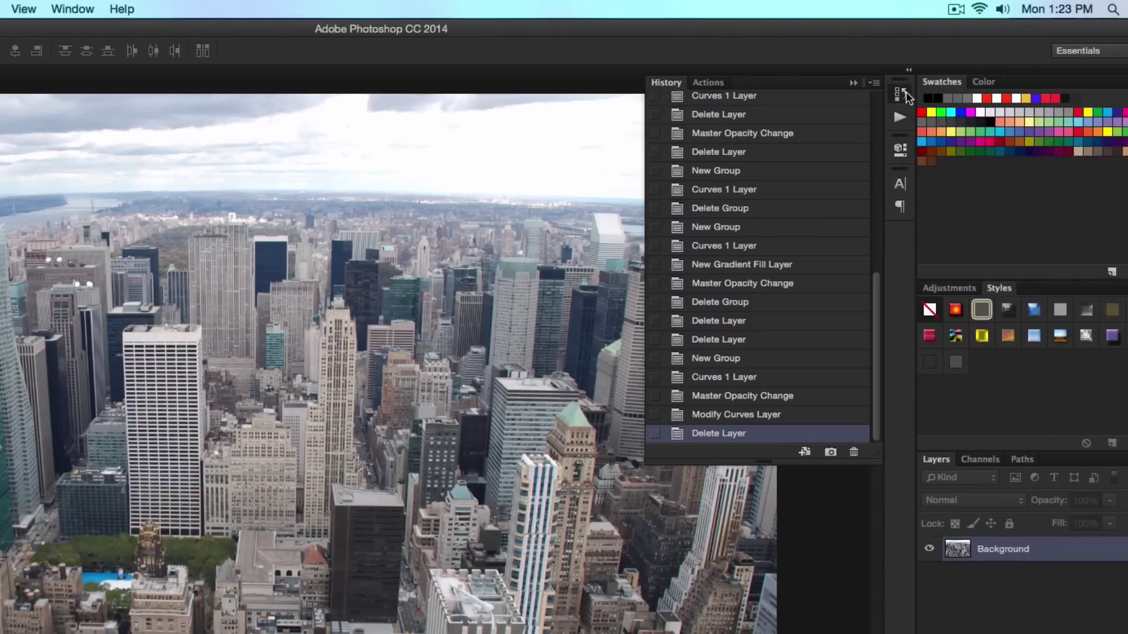
click(708, 84)
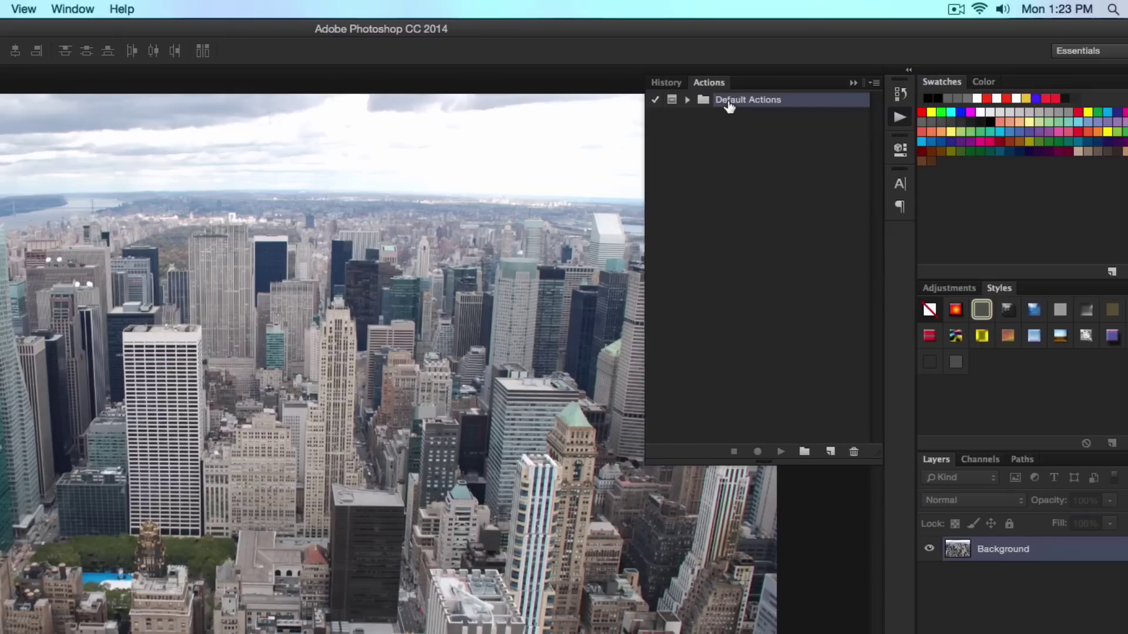
click(688, 101)
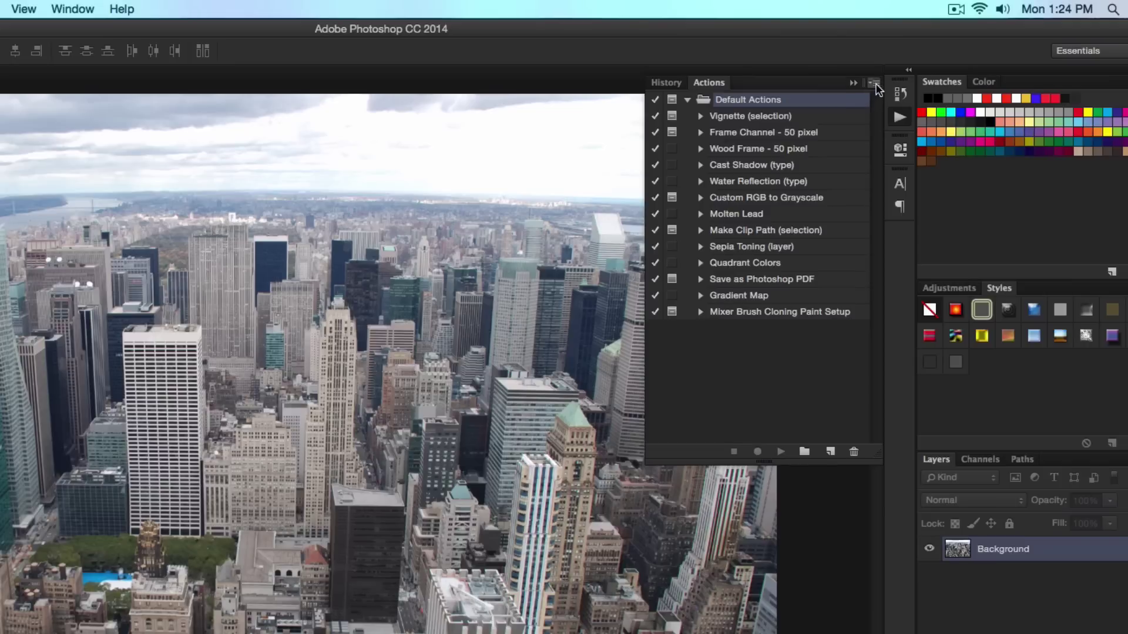
- Choose Load Actions from the Actions panel menu and select Instant Hipster - 10 Retro Actions.atn
click(874, 84)
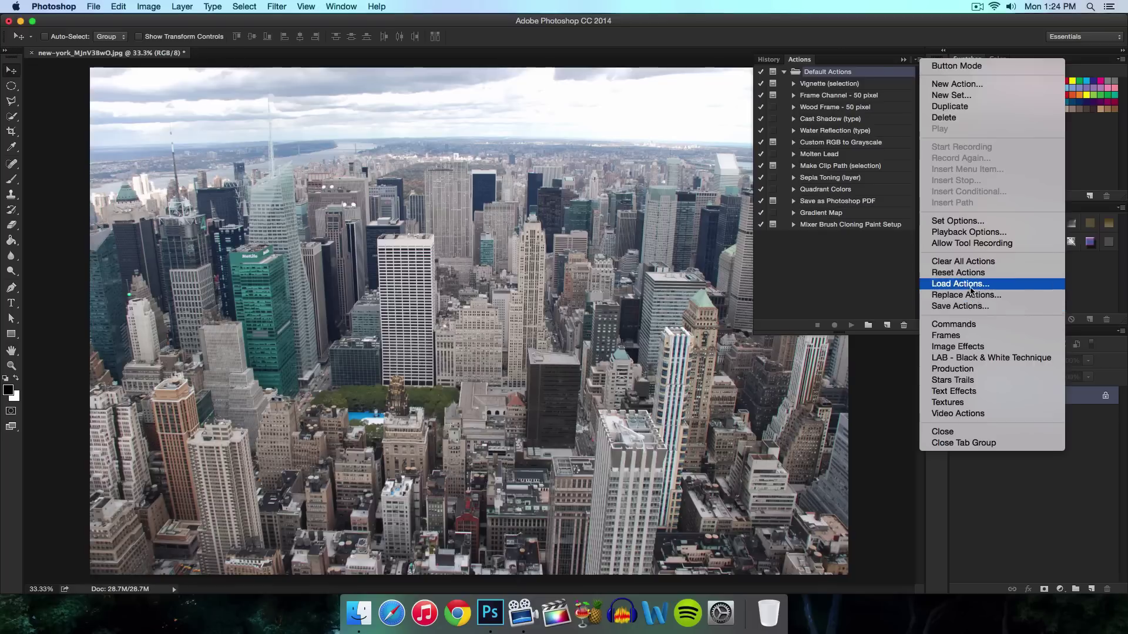
click(964, 284)
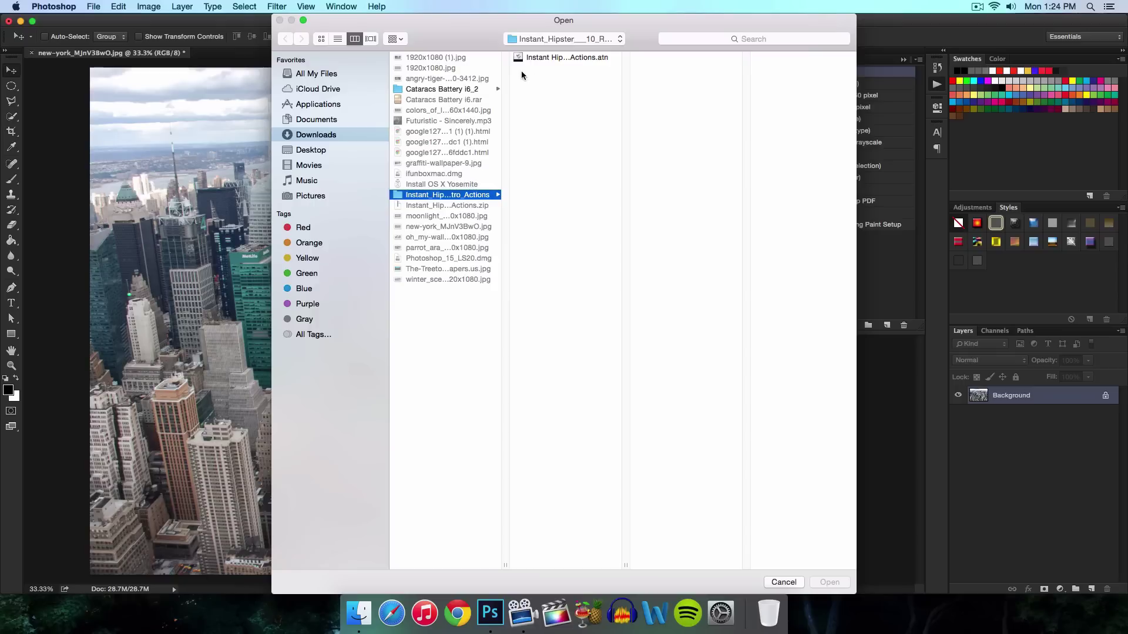
click(553, 58)
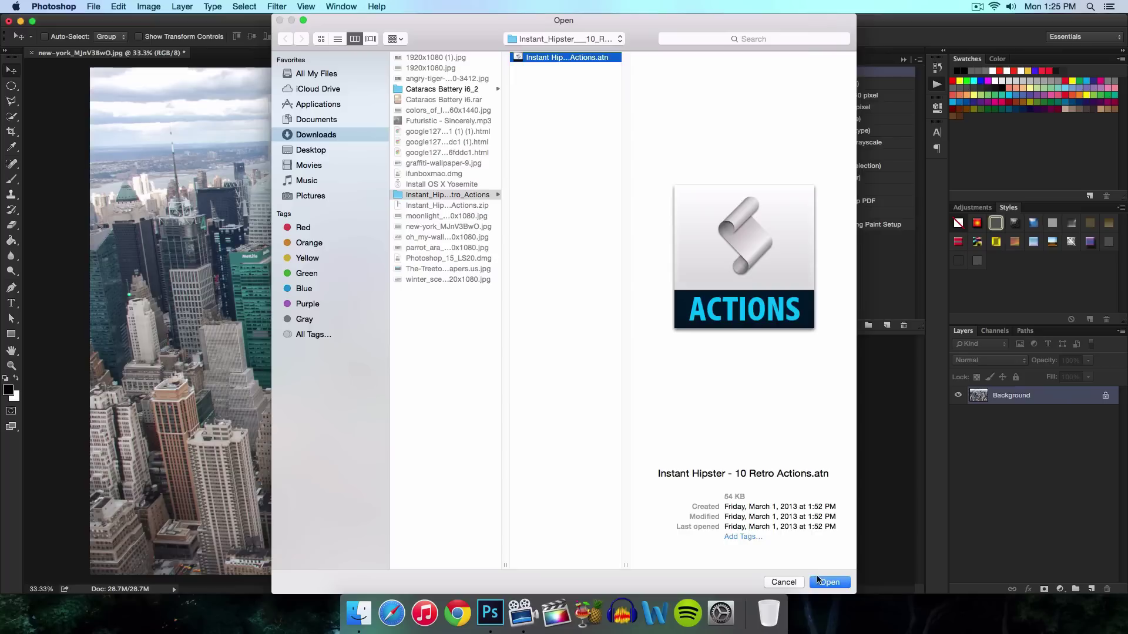
- Load the .atn file, collapse Default Actions, and expand Instant Hipster by SparkleStock showing Amaro through 1977
key(Return)
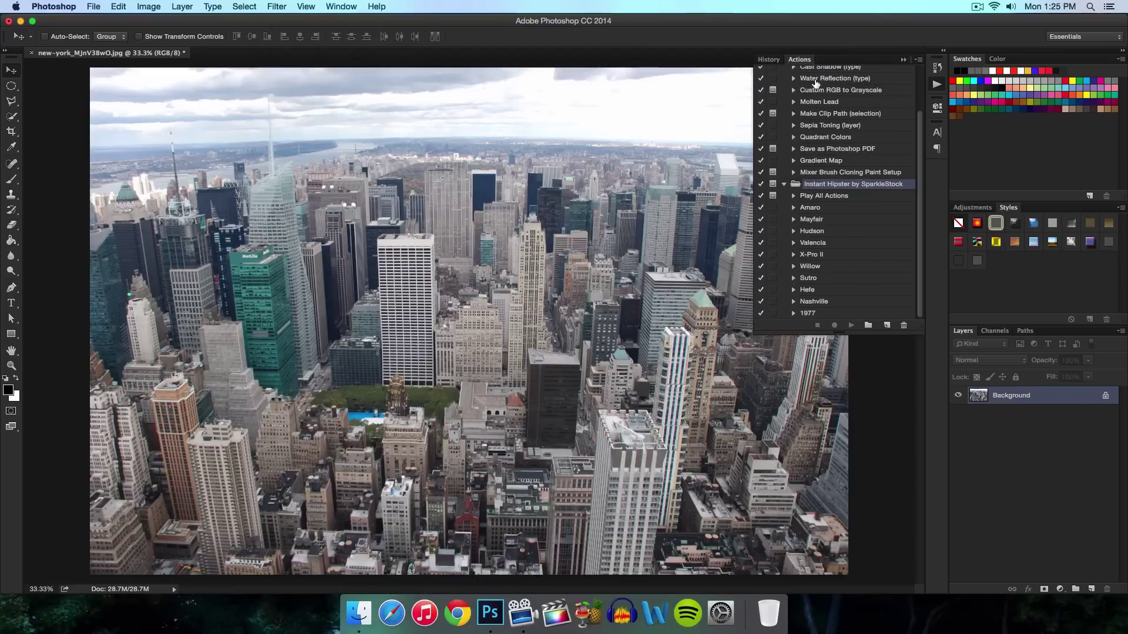
scroll(815, 196, up, 3)
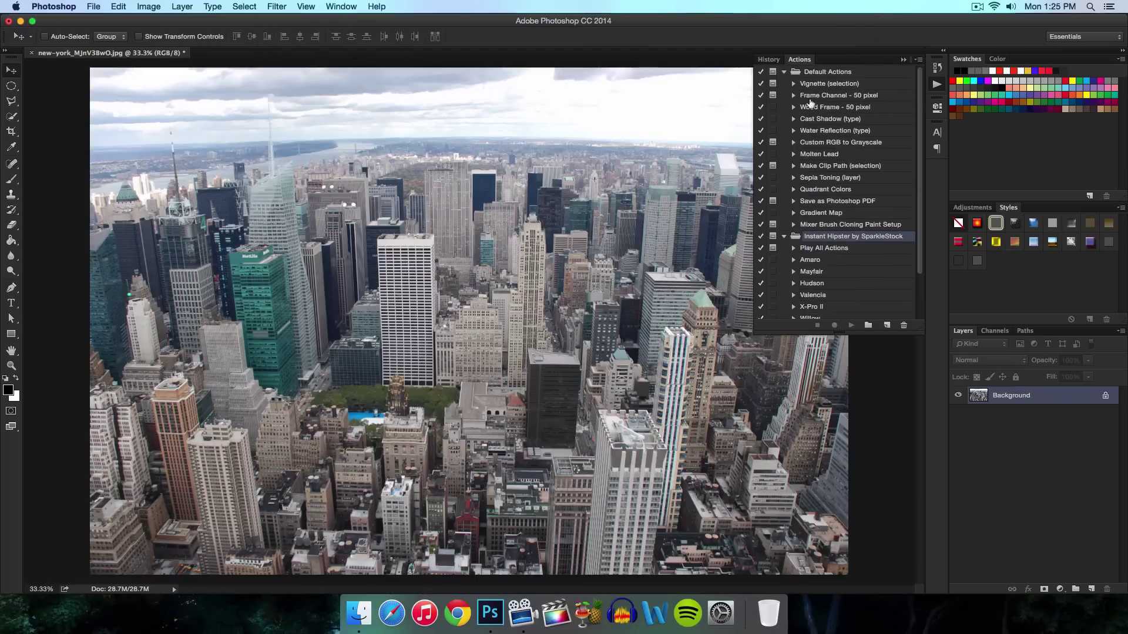
click(784, 71)
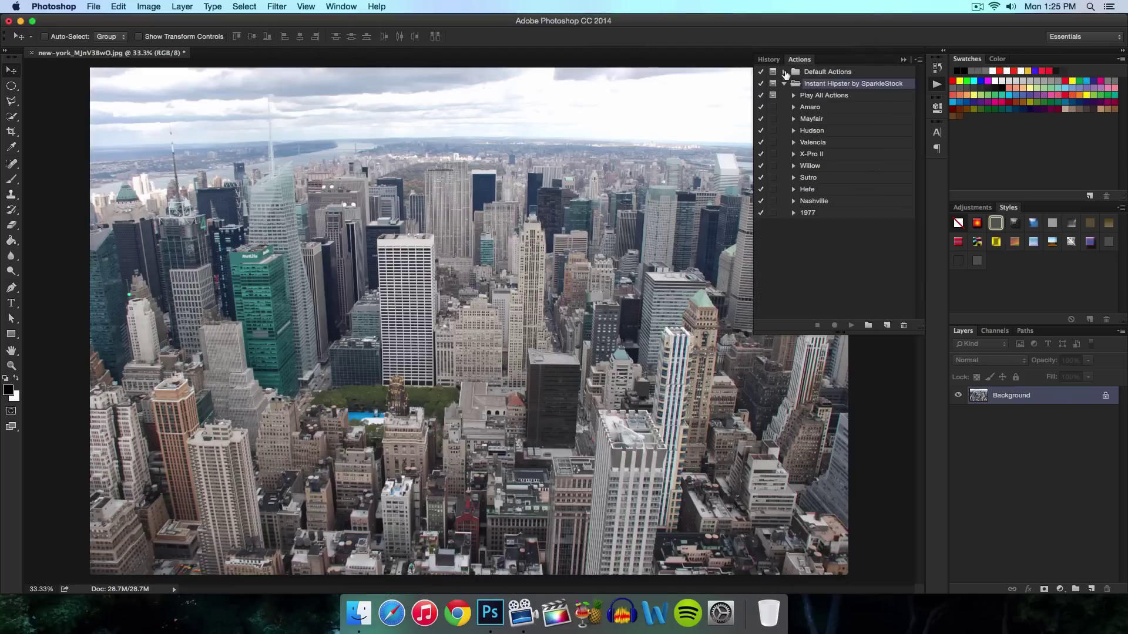
click(784, 72)
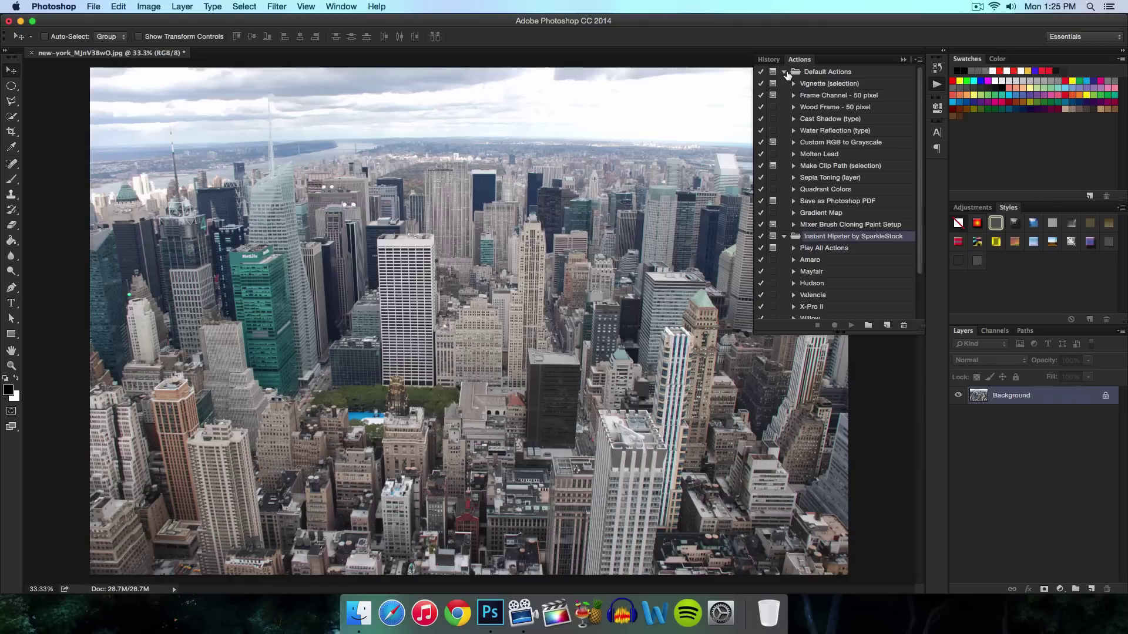
click(785, 72)
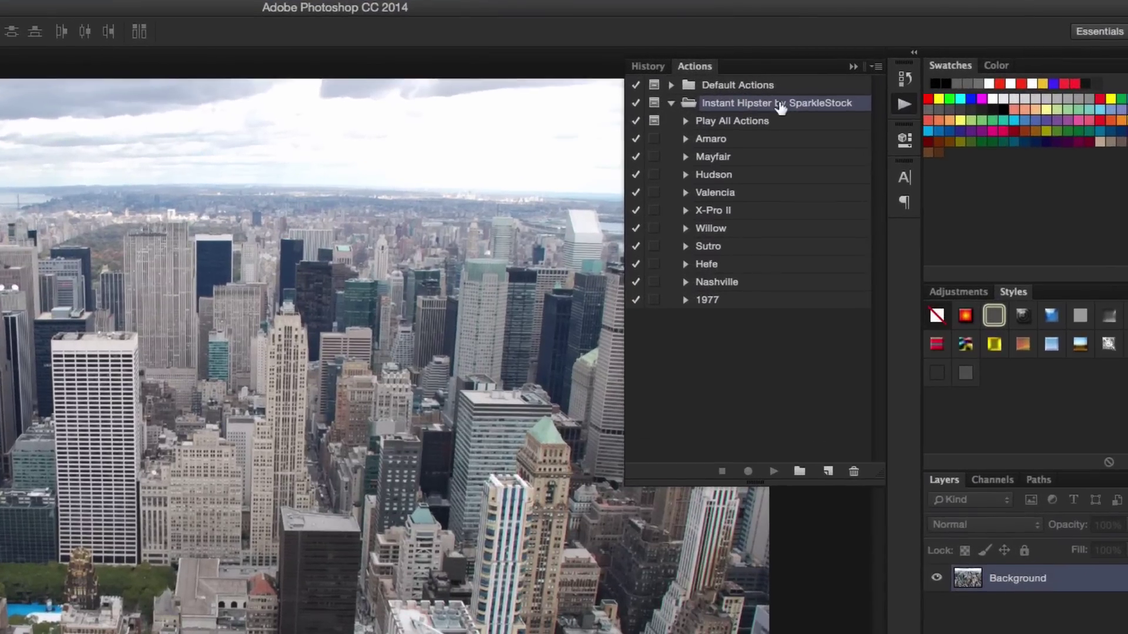
click(671, 104)
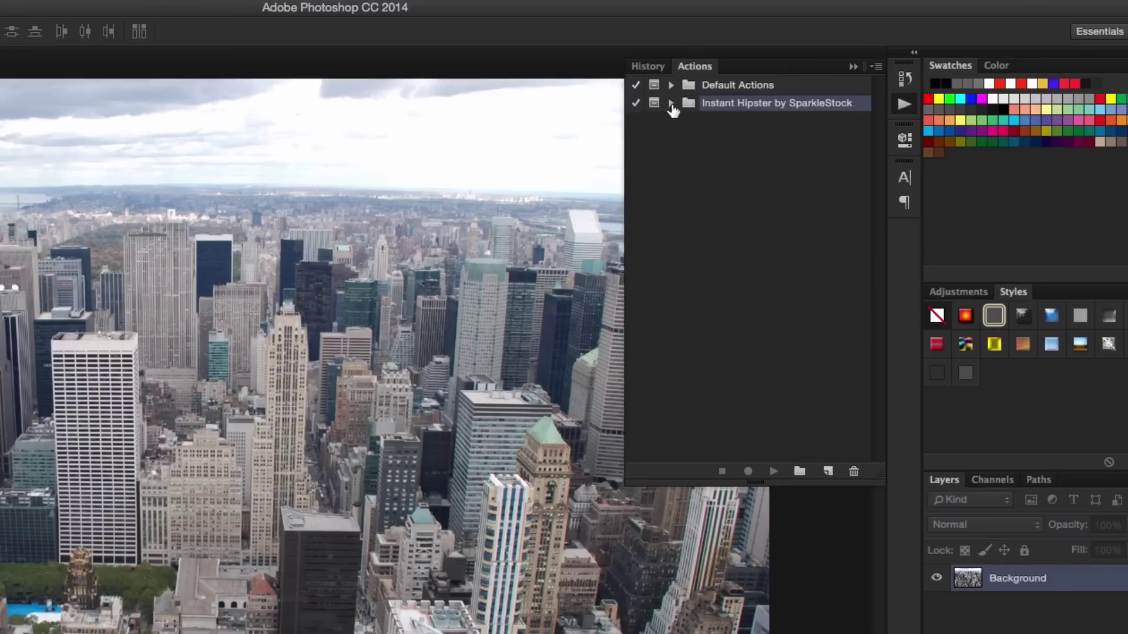
click(670, 104)
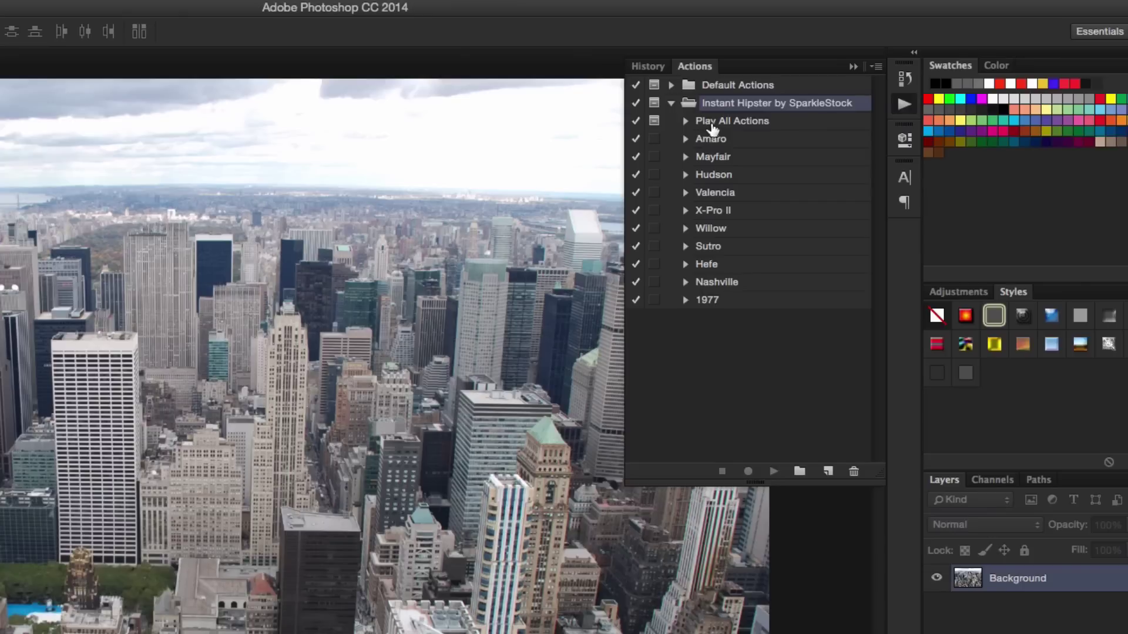
click(733, 123)
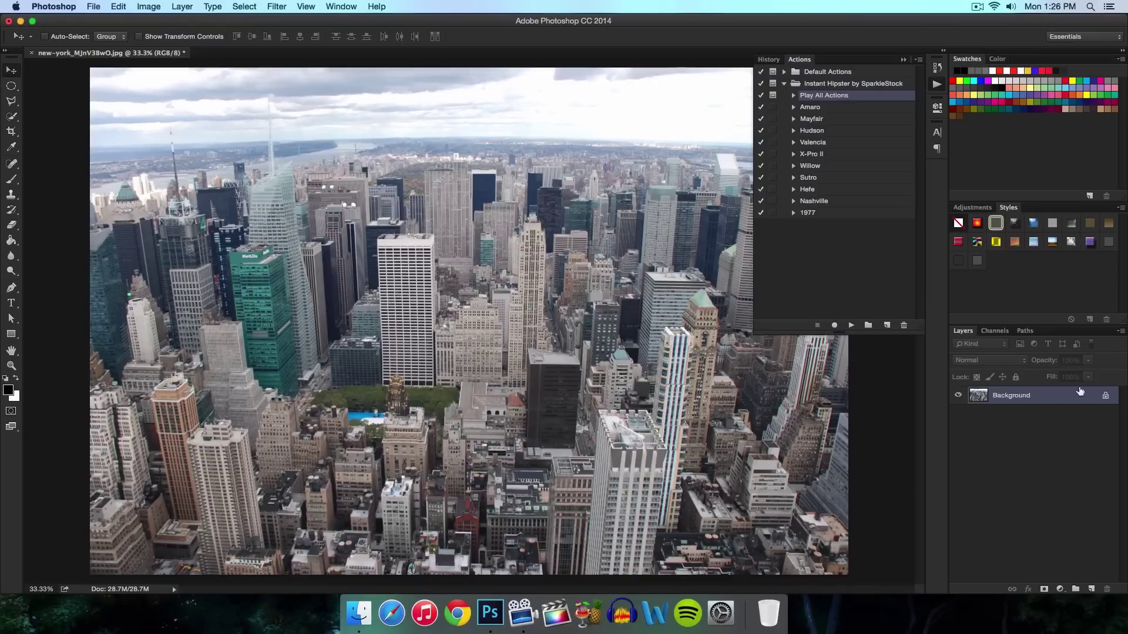
click(829, 108)
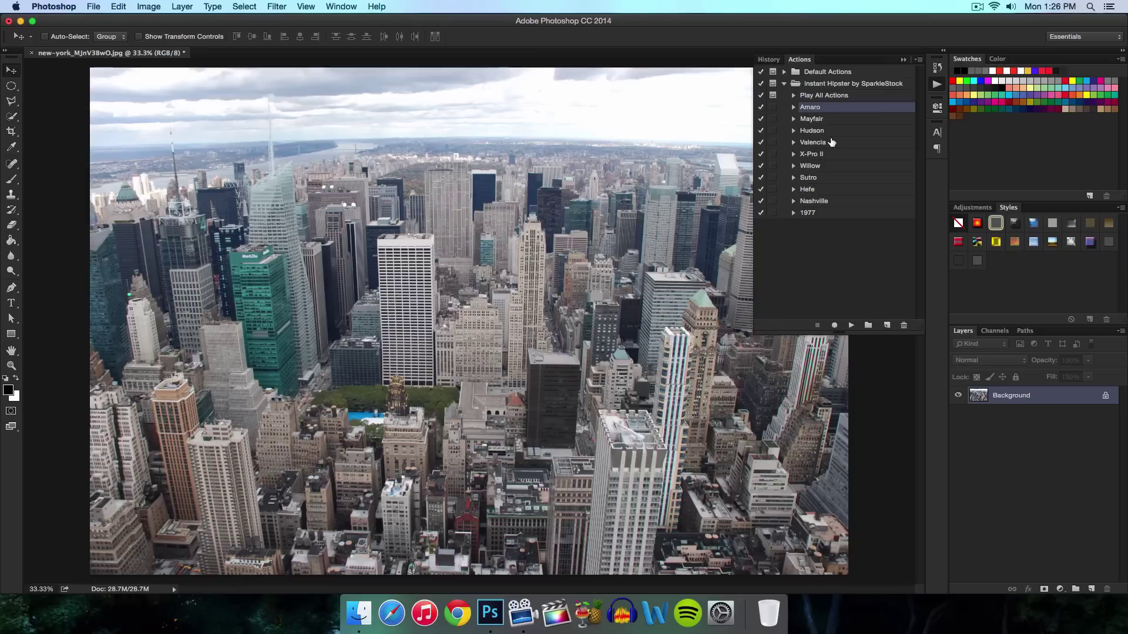
- Select Valencia, inspect its group and curves steps, then play it on the skyline photo
click(850, 147)
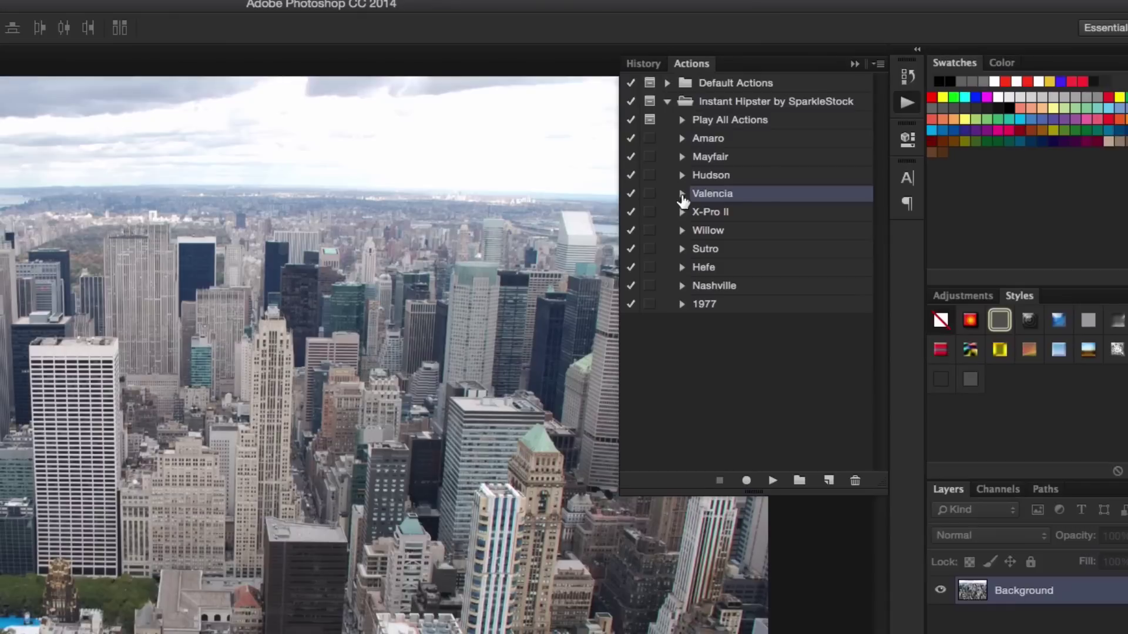
click(682, 194)
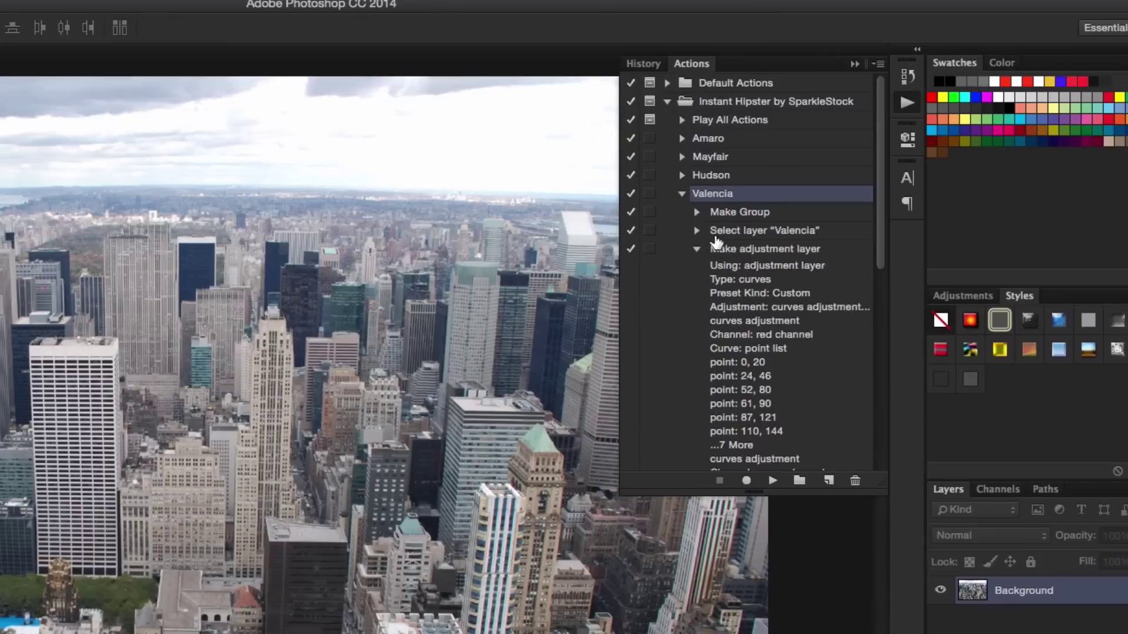
click(682, 194)
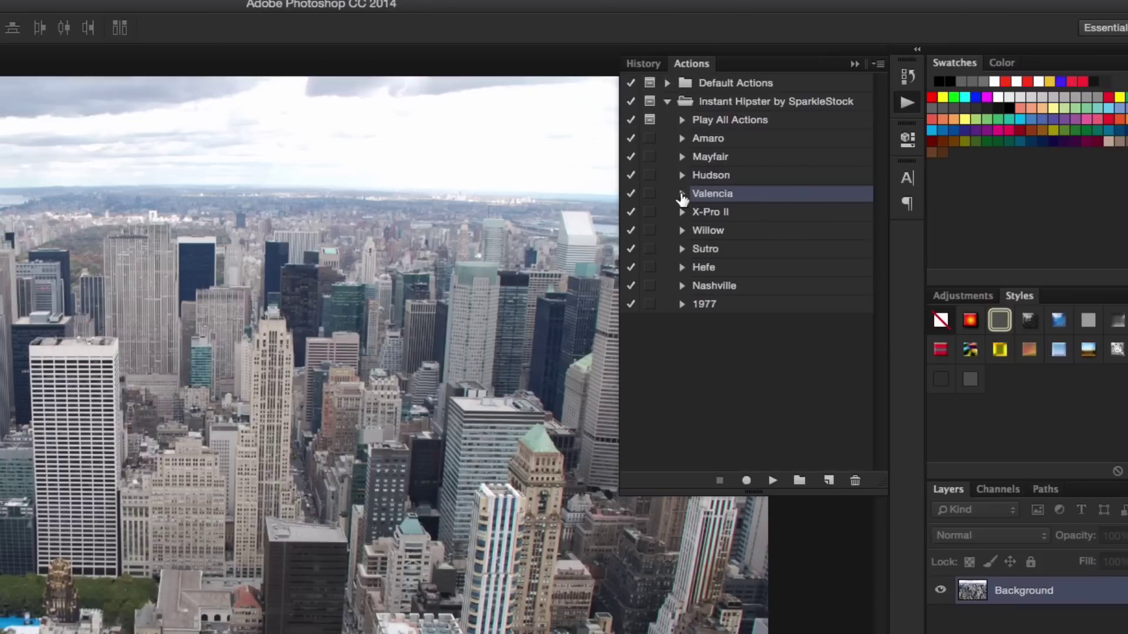
click(770, 482)
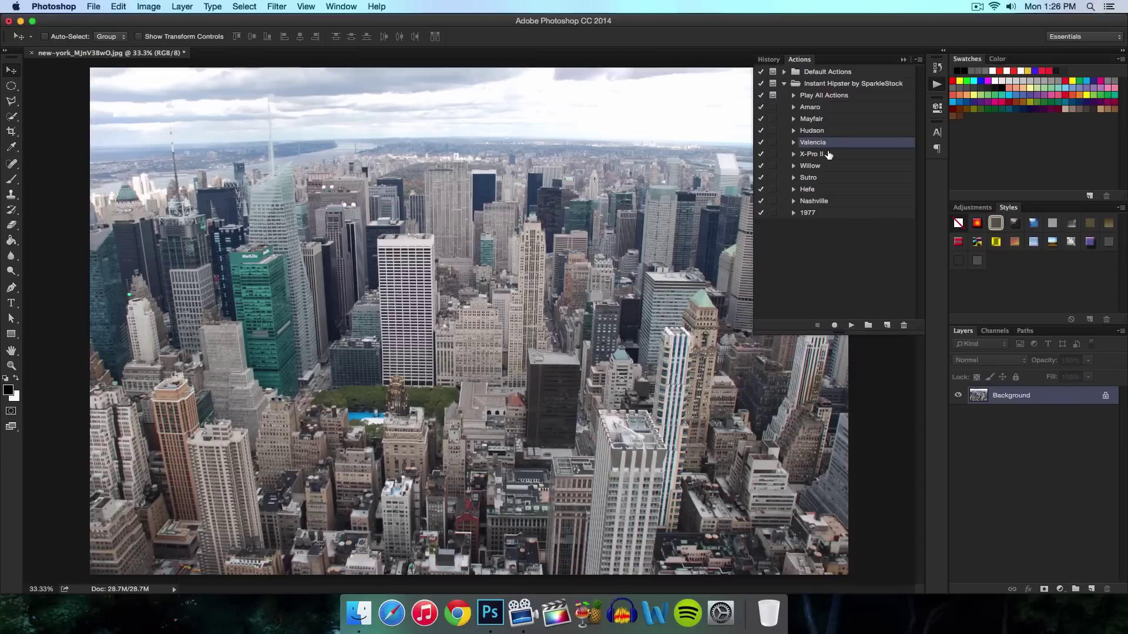
super+click(829, 155)
super+click(833, 167)
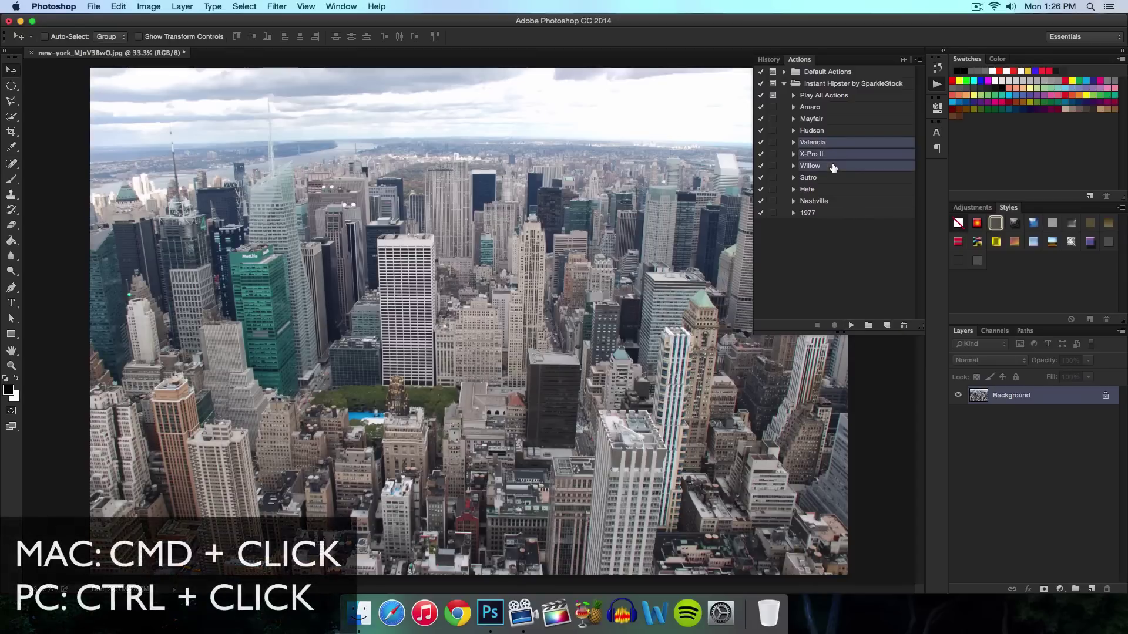
super+click(833, 177)
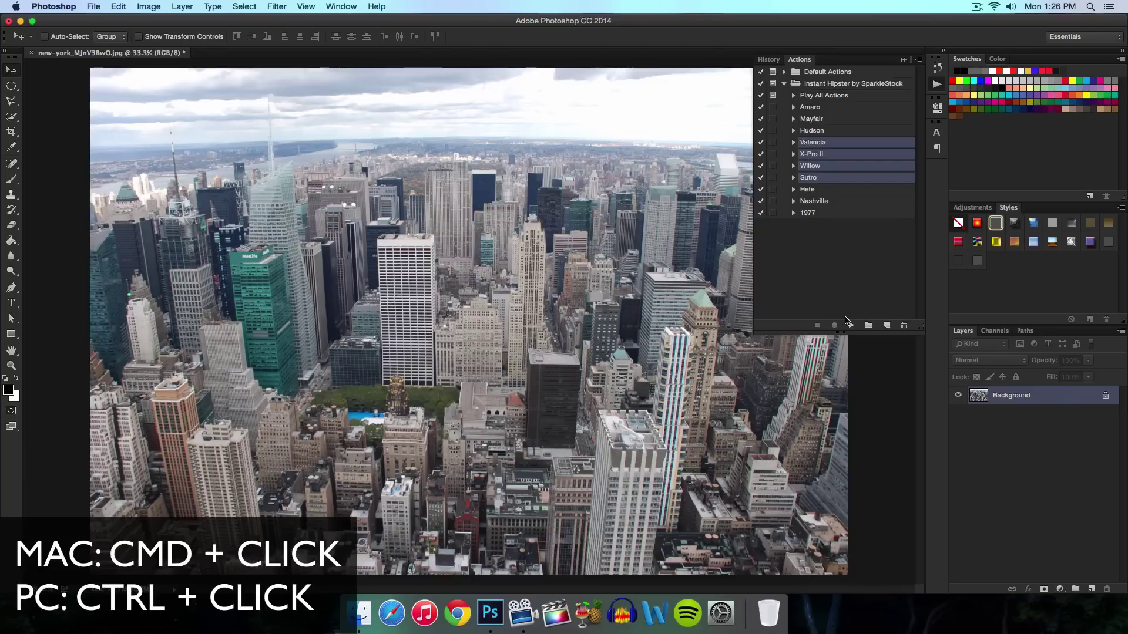
click(838, 142)
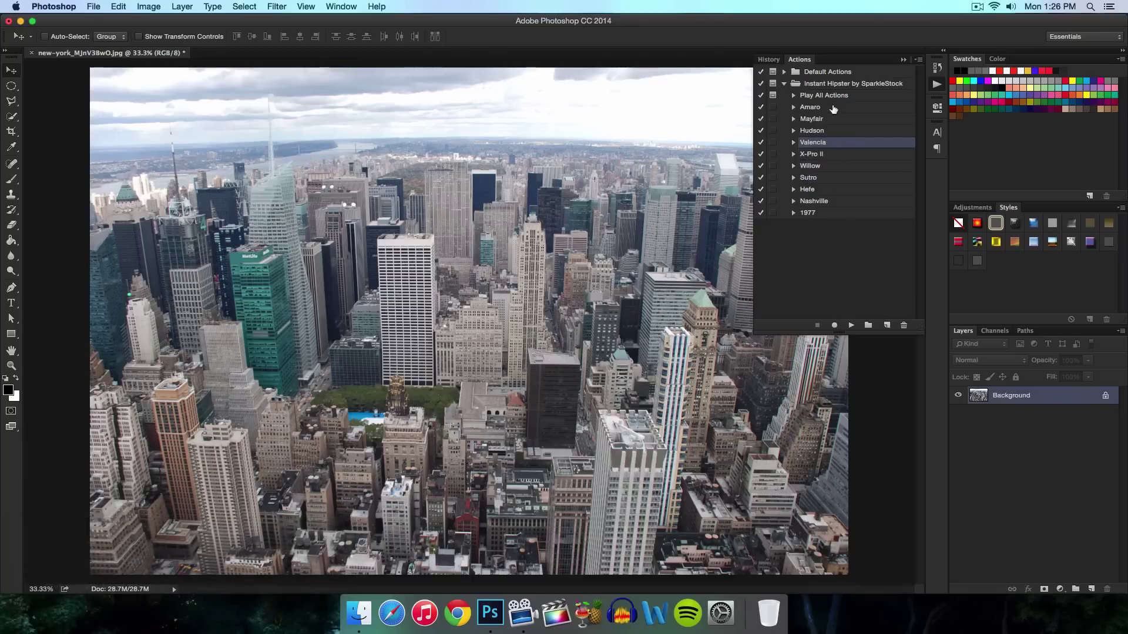
click(833, 108)
shift+click(825, 215)
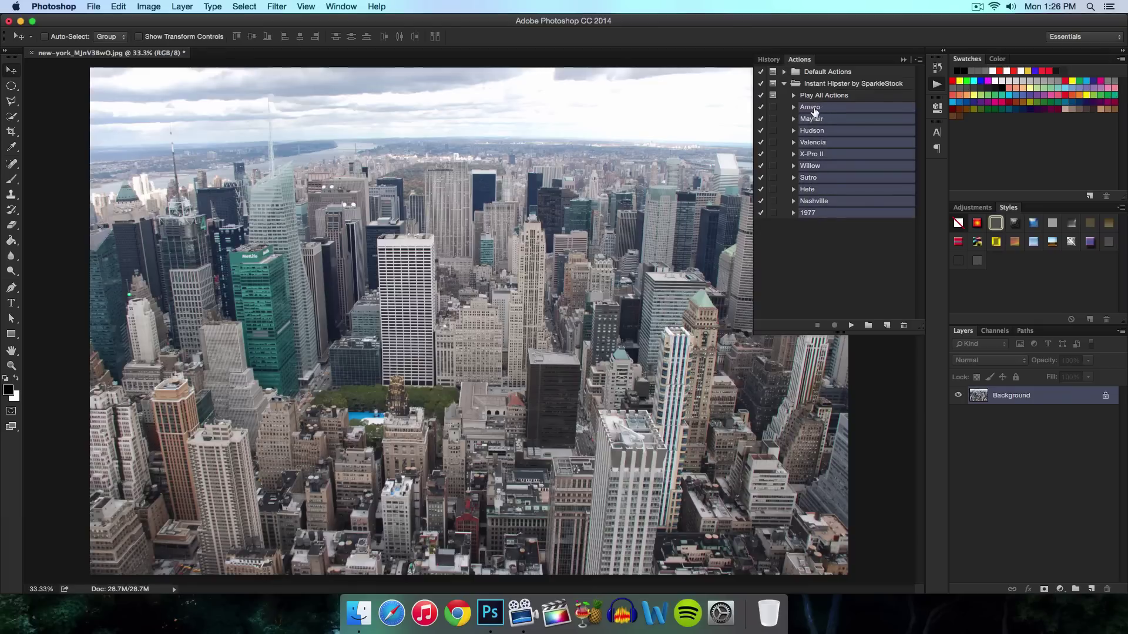
click(827, 109)
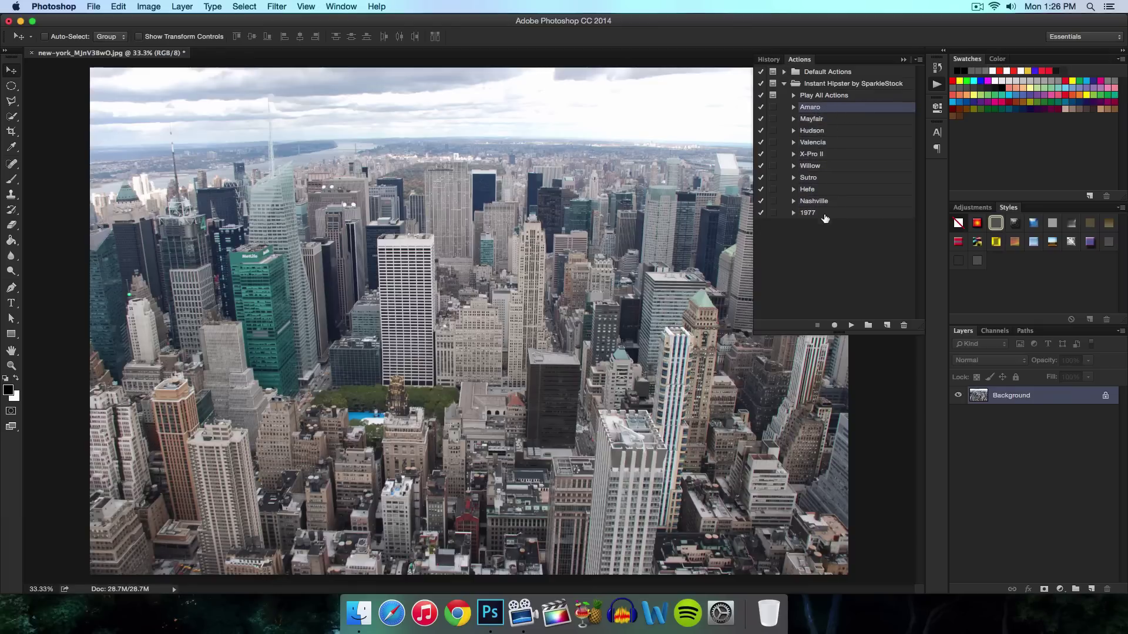
shift+click(824, 215)
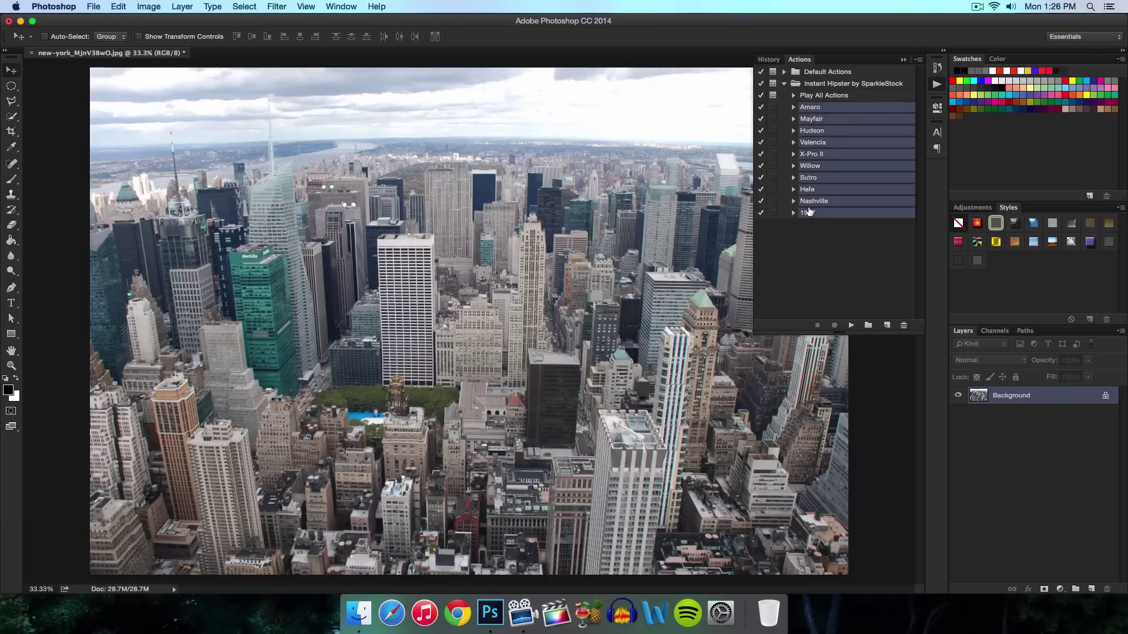
click(822, 96)
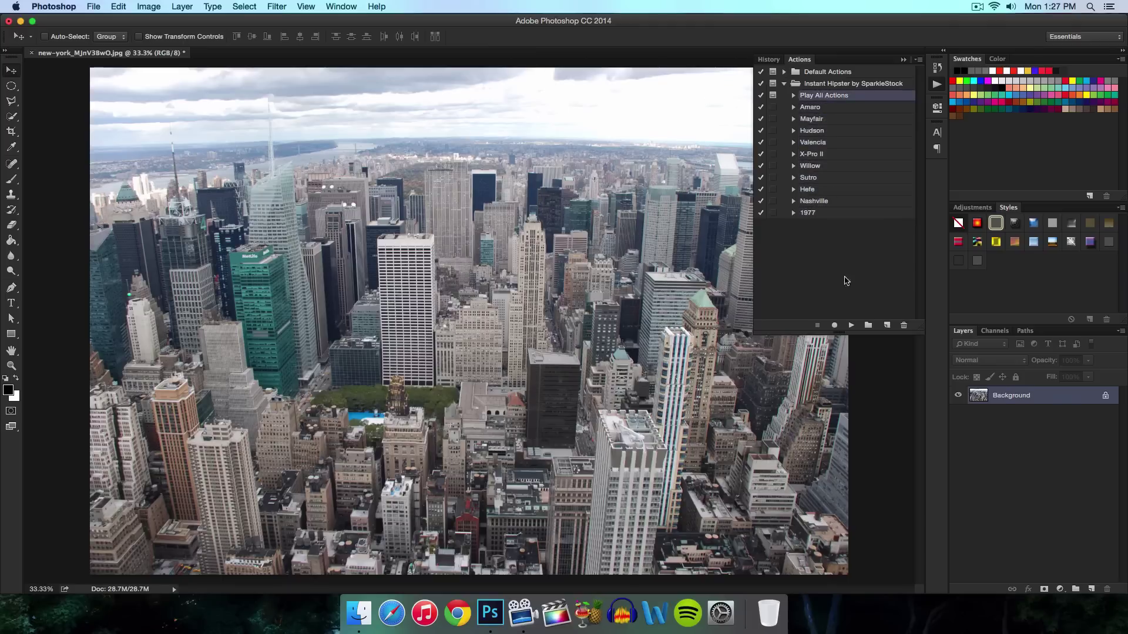
click(835, 156)
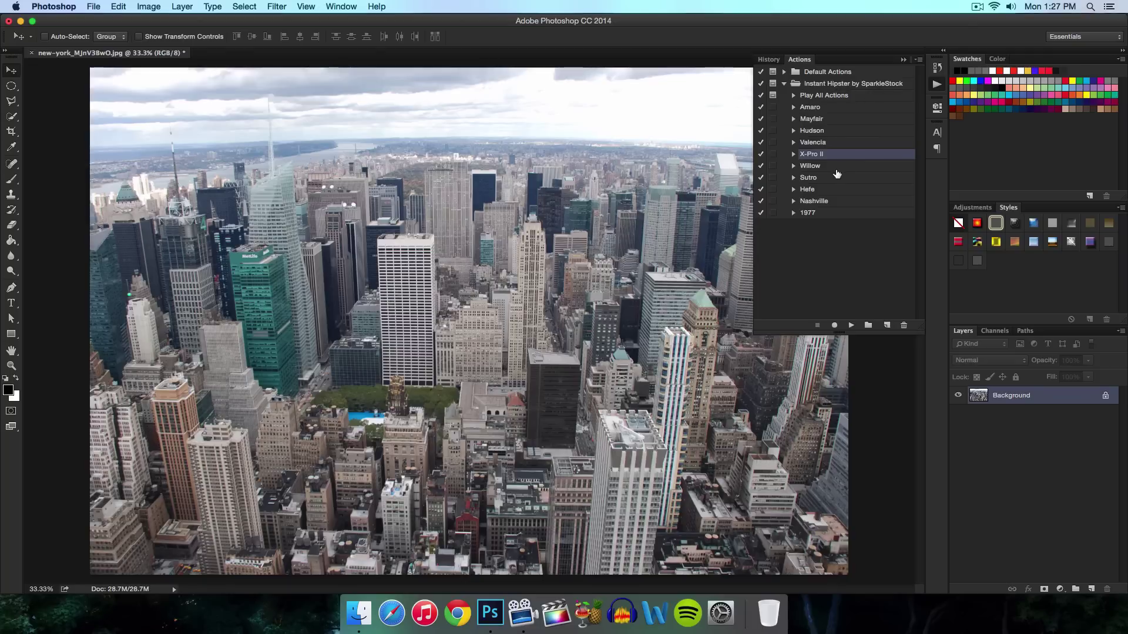
- Delete the Nashville action from the Instant Hipster set, leaving nine retro actions
click(836, 168)
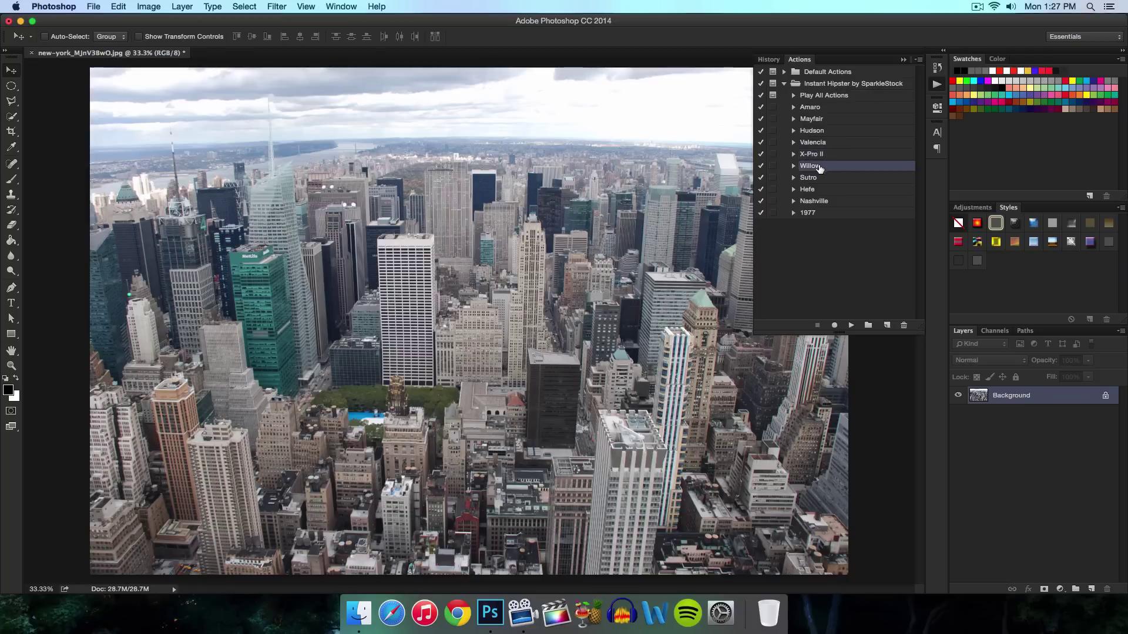
click(839, 203)
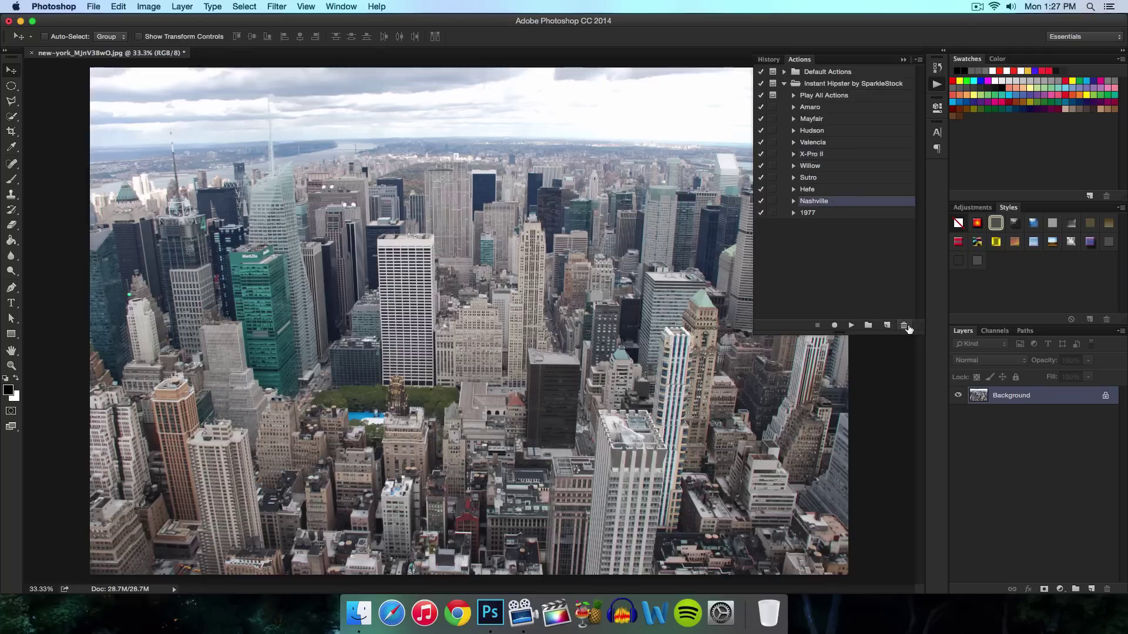
click(902, 326)
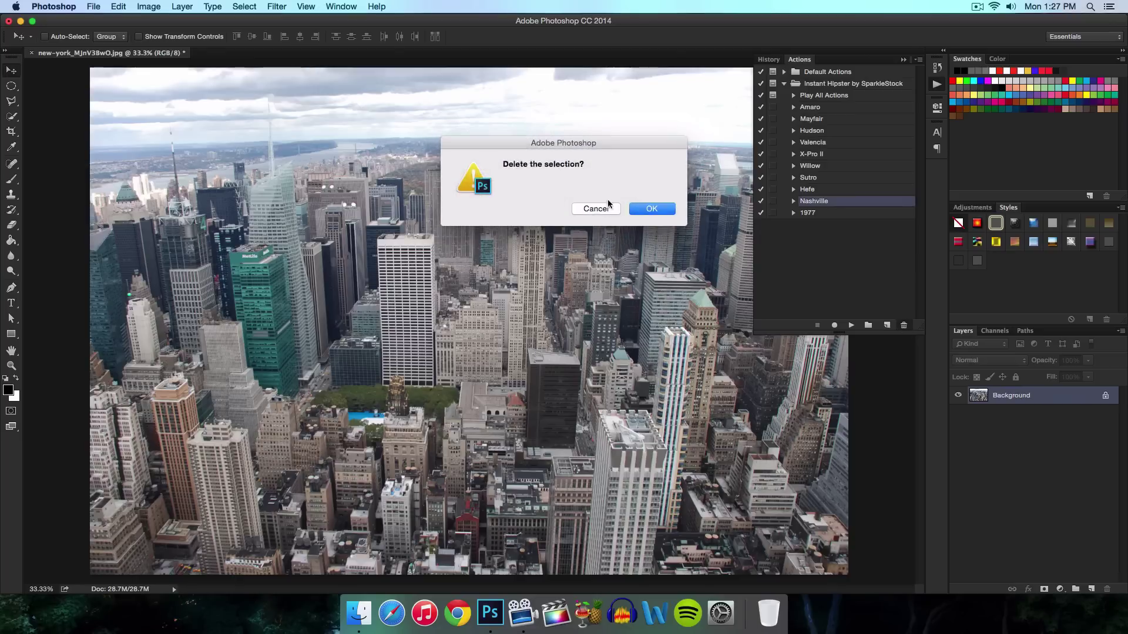
click(653, 209)
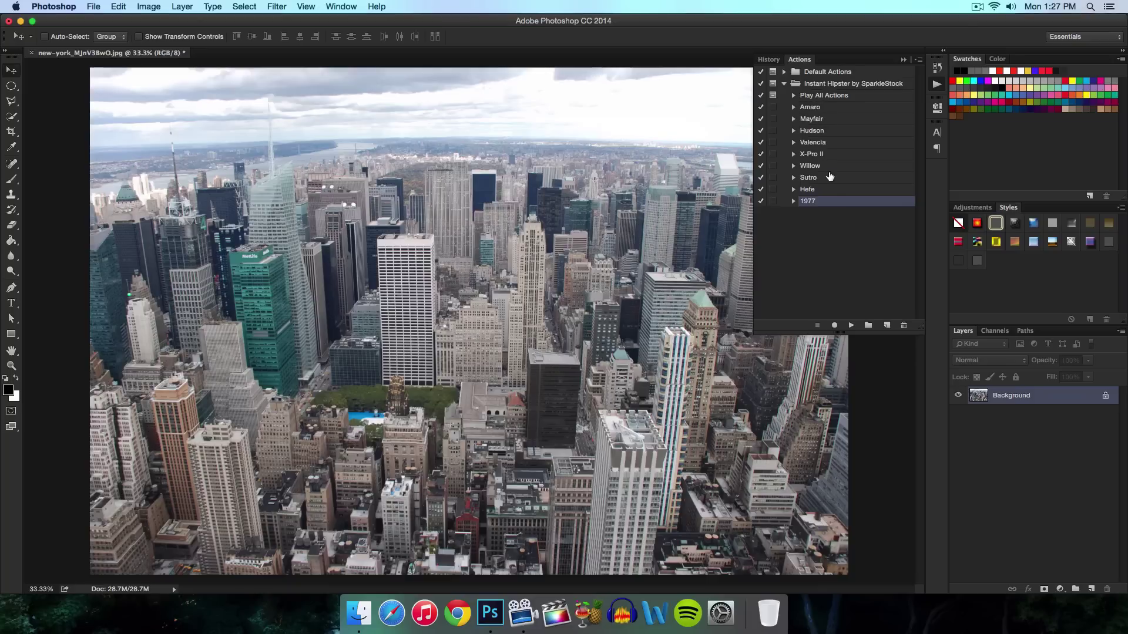
- Select the Valencia action and play it on the skyline photo
click(822, 145)
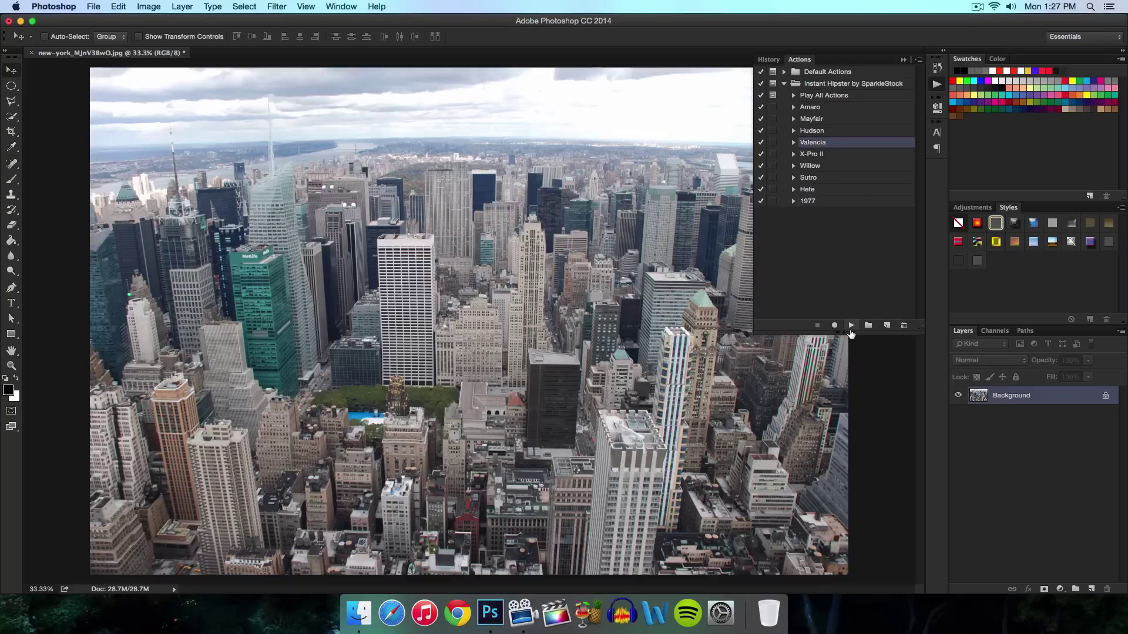
click(851, 325)
drag(563, 179, 535, 200)
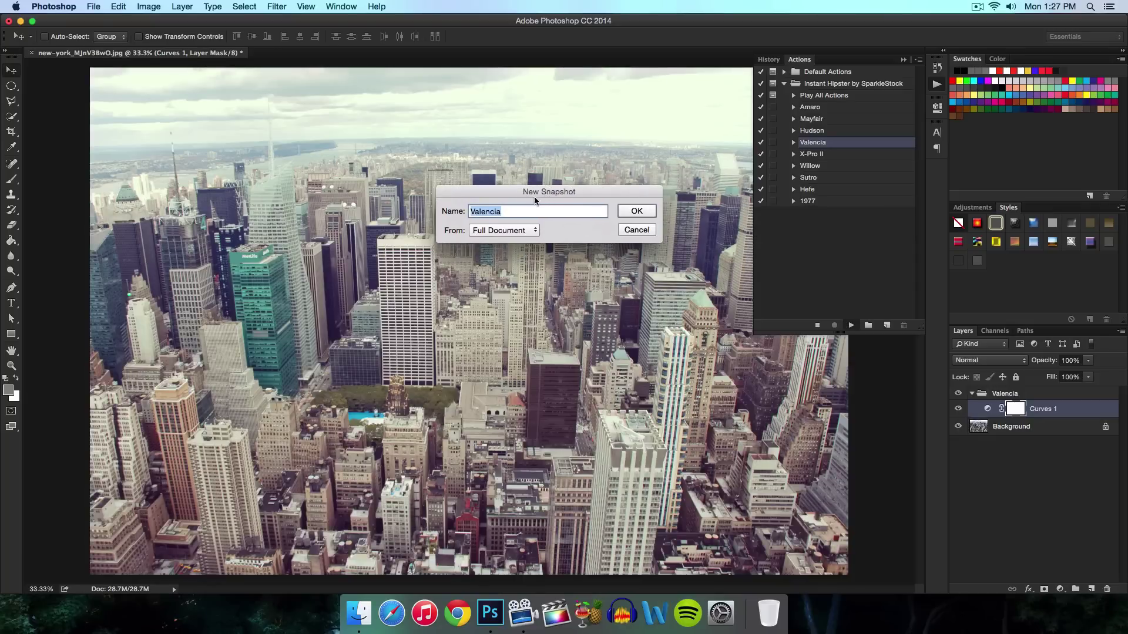
- Keep Full Document as the snapshot source, replace the Valencia snapshot, and collapse the Valencia group
click(495, 231)
click(564, 228)
click(503, 233)
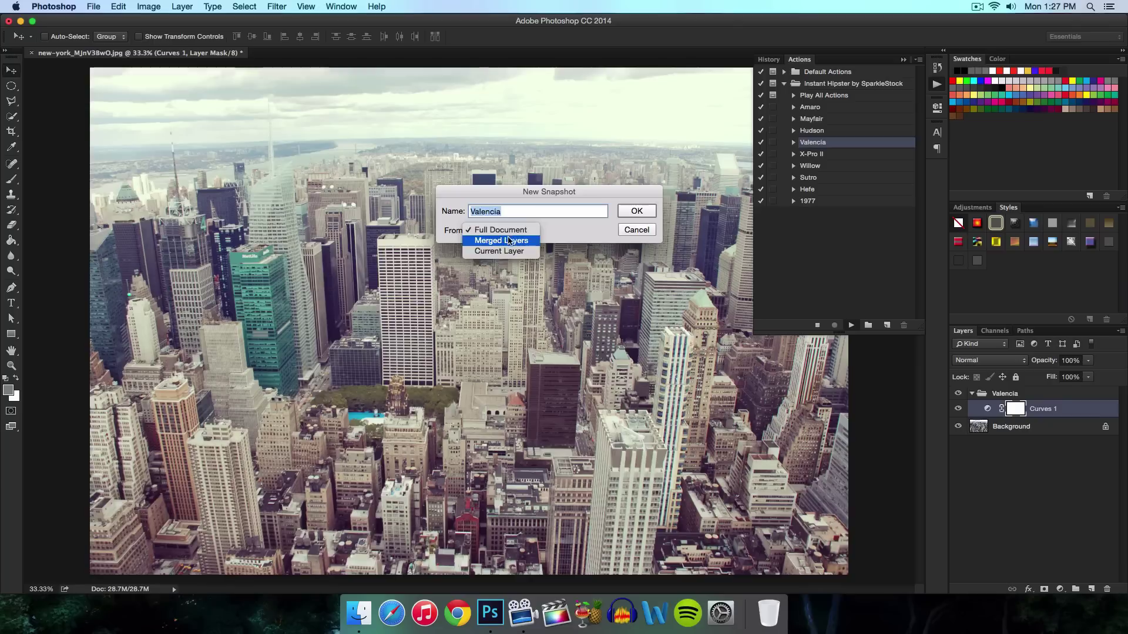
click(561, 228)
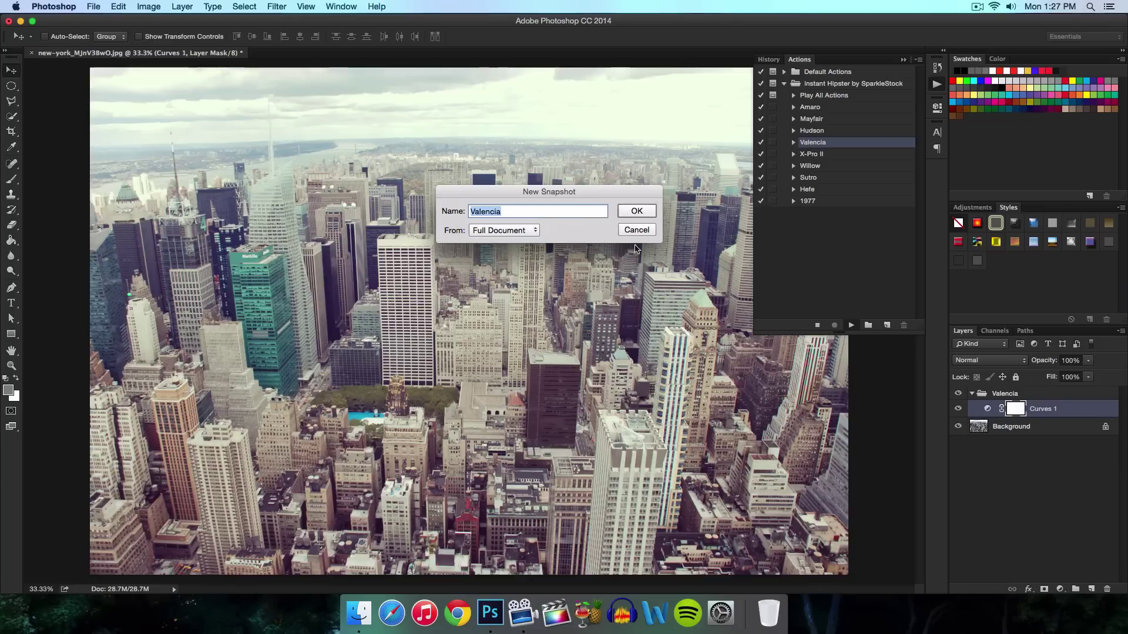
click(644, 211)
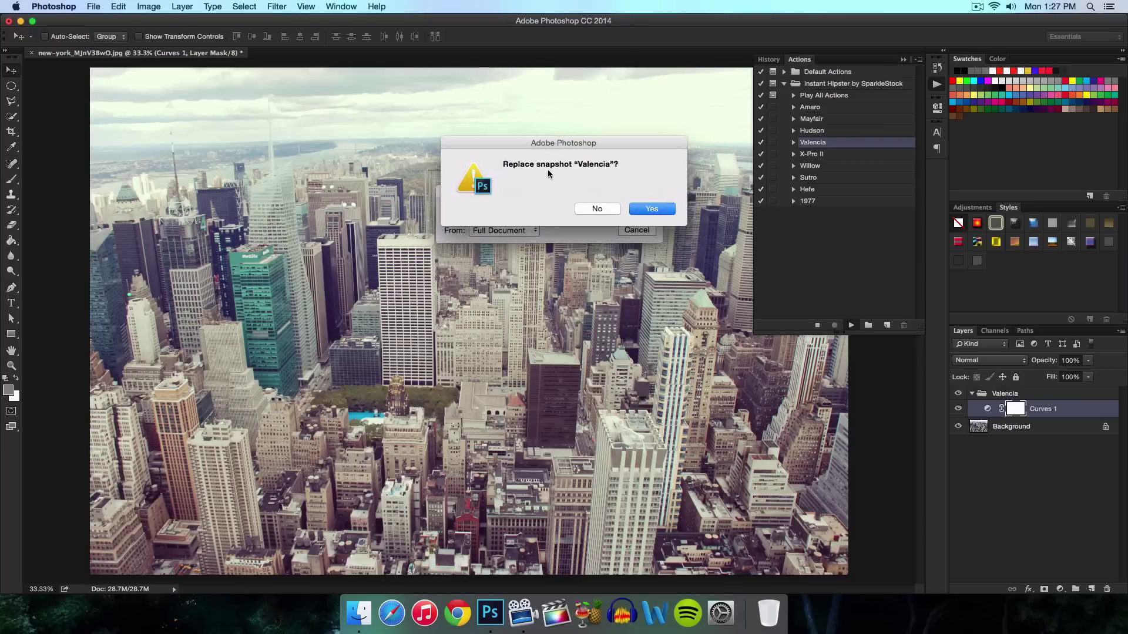
click(656, 210)
click(971, 394)
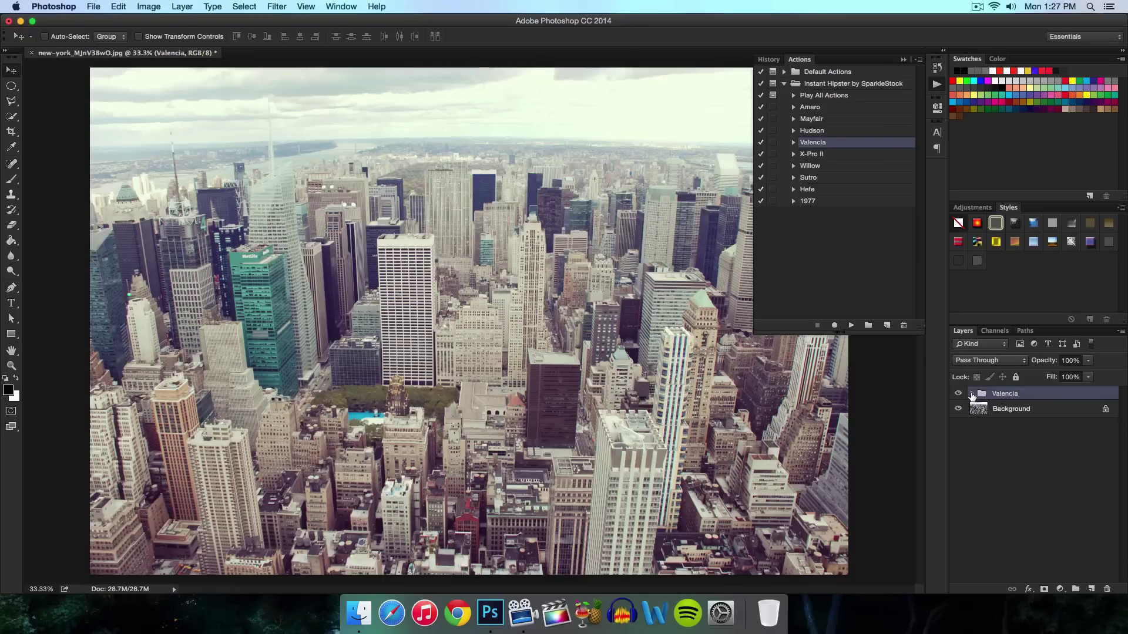
- Lower the Valencia group's opacity to 80%, comparing the look with its visibility on and off
click(958, 393)
click(958, 393)
drag(1054, 364, 1044, 364)
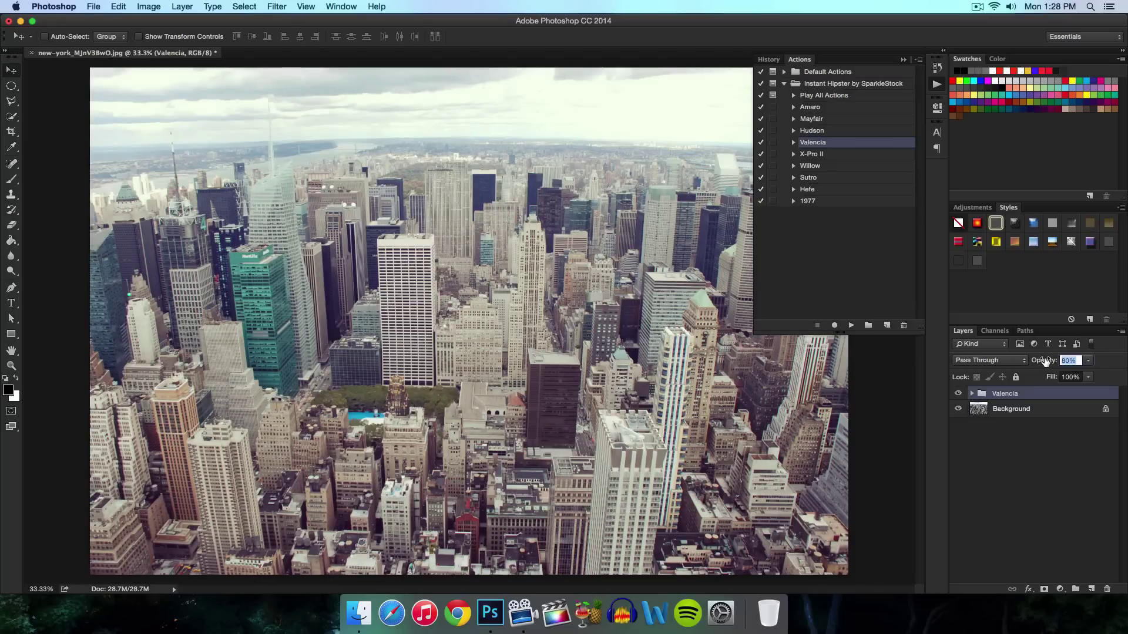
click(958, 395)
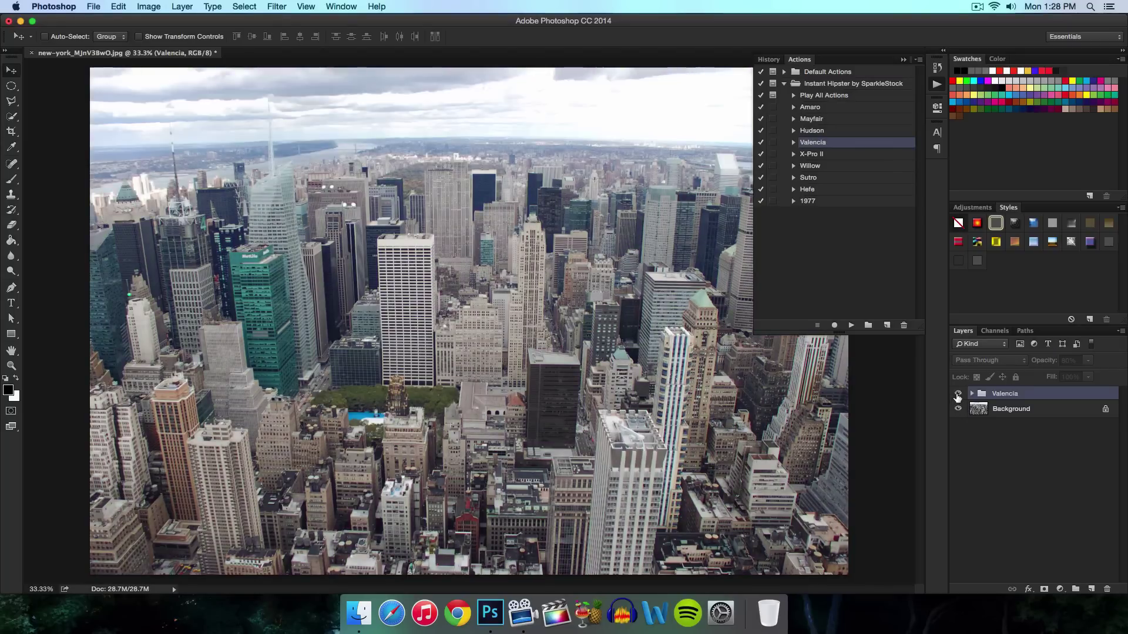
click(958, 395)
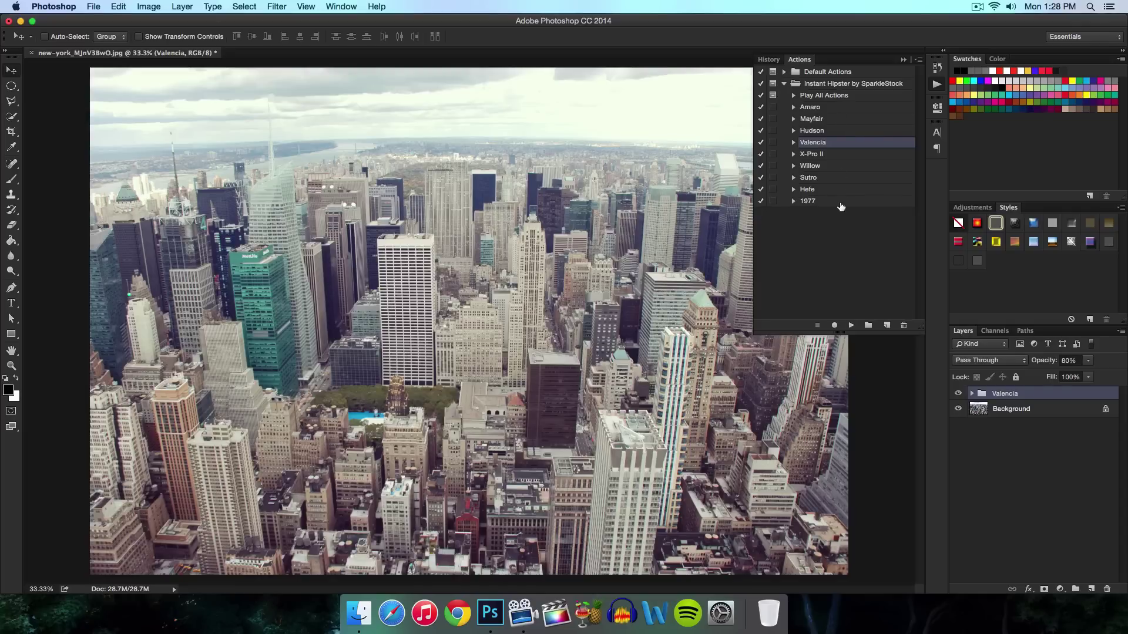
click(761, 202)
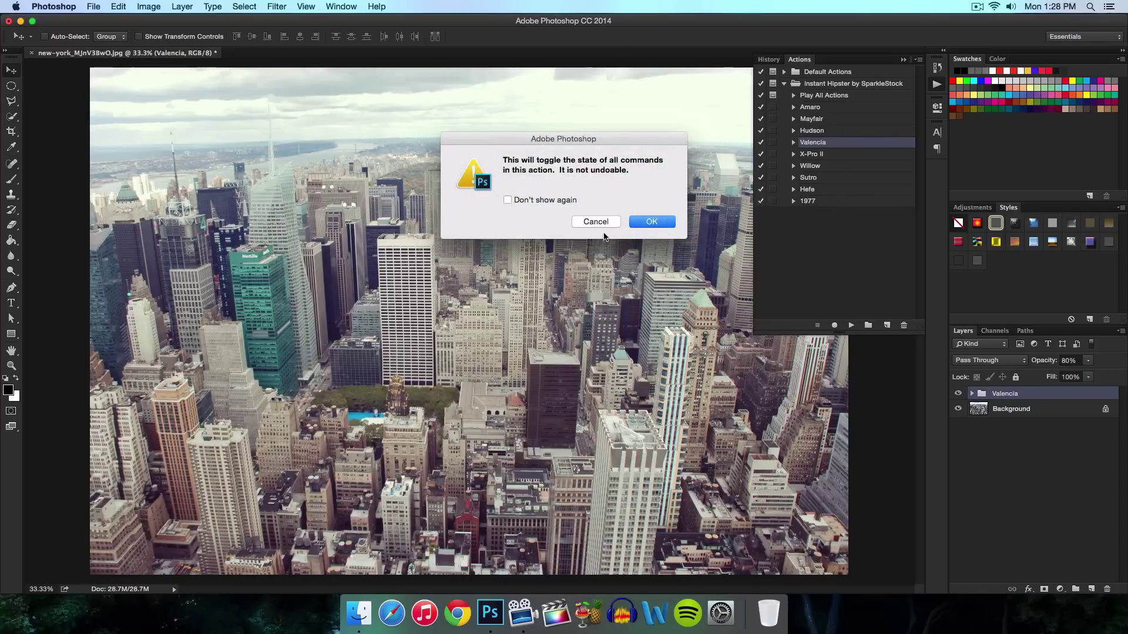
click(602, 223)
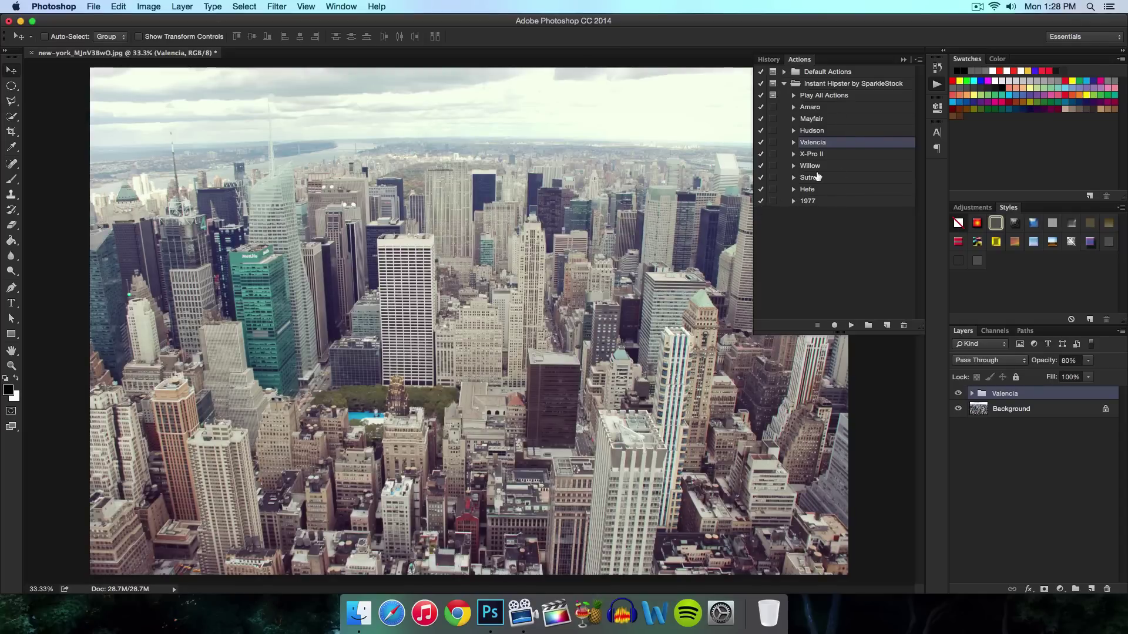
click(857, 273)
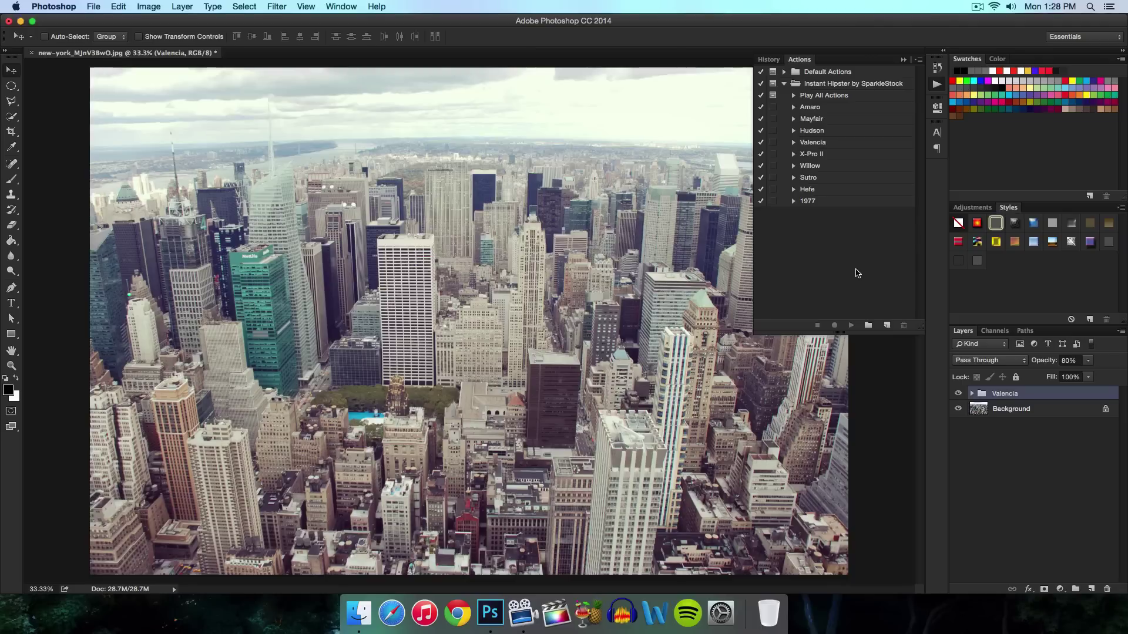